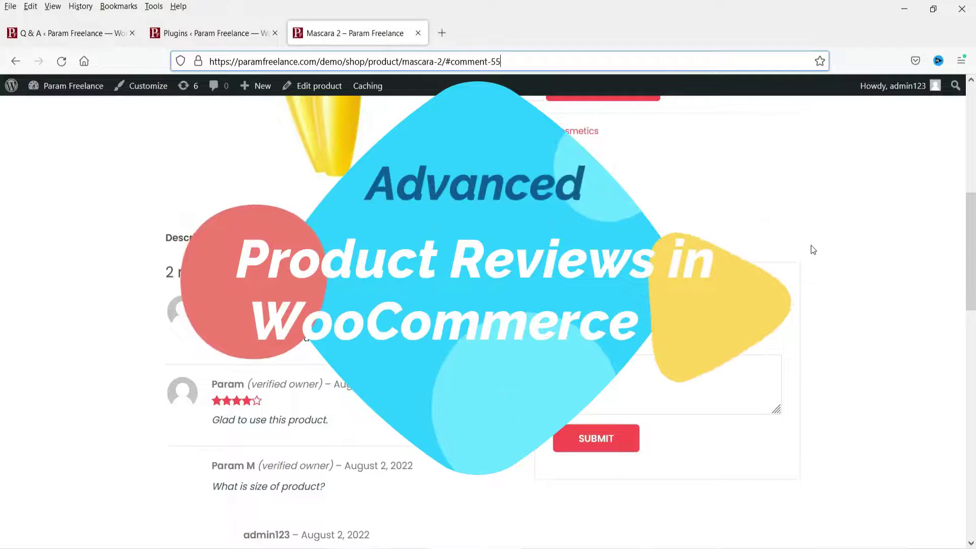
Scroll through the Mascara 2 review summary and votes, then show the Q & A (1) tab
scroll(804, 250, "up", 5)
scroll(774, 208, "down", 5)
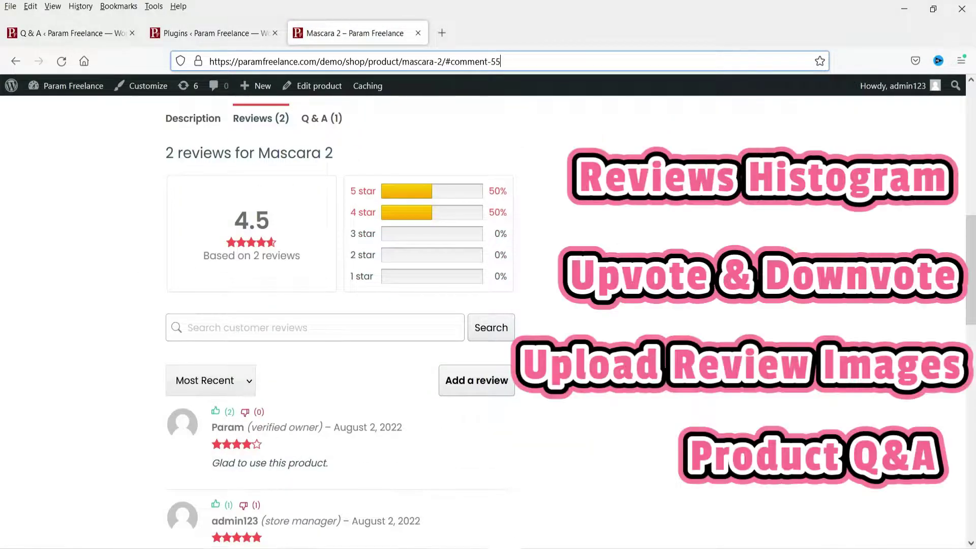
scroll(604, 309, "down", 4)
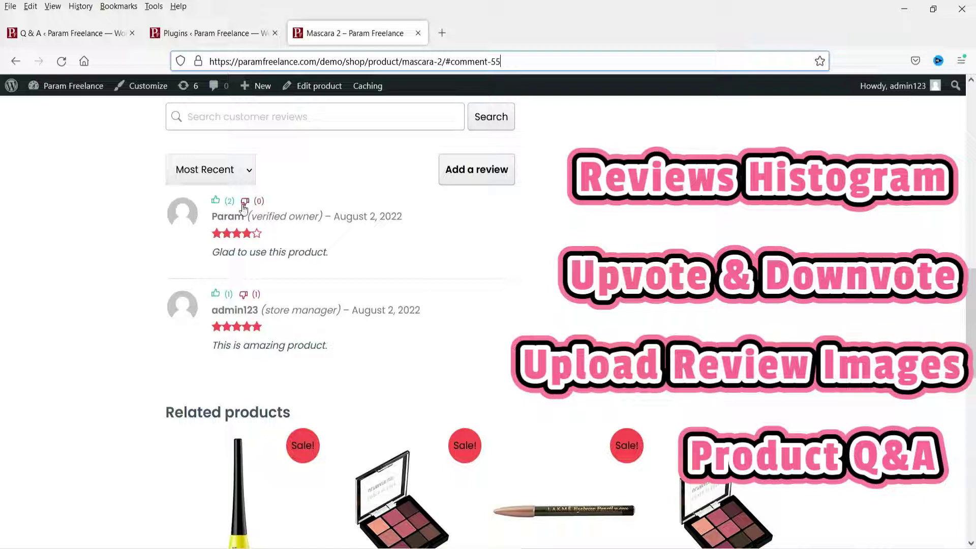
scroll(681, 318, "up", 2)
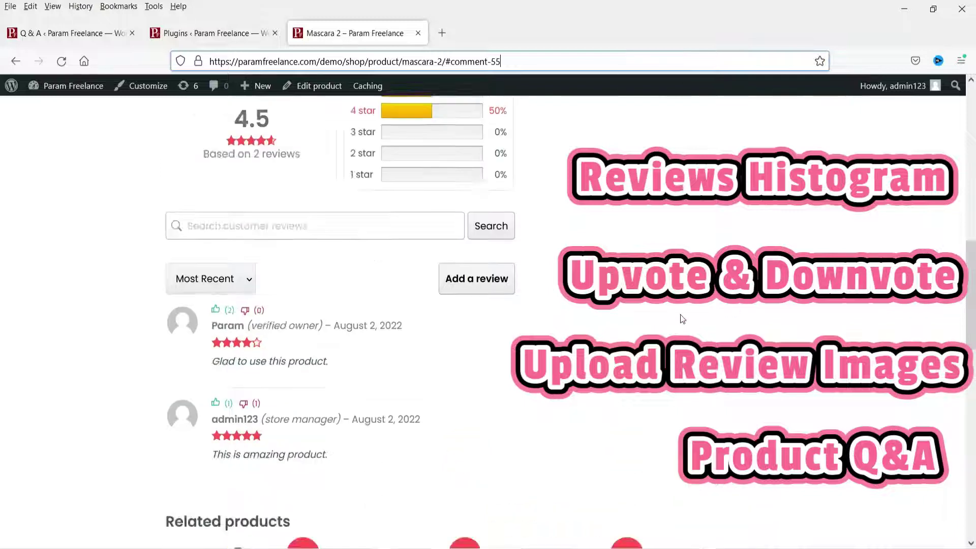
scroll(679, 315, "up", 5)
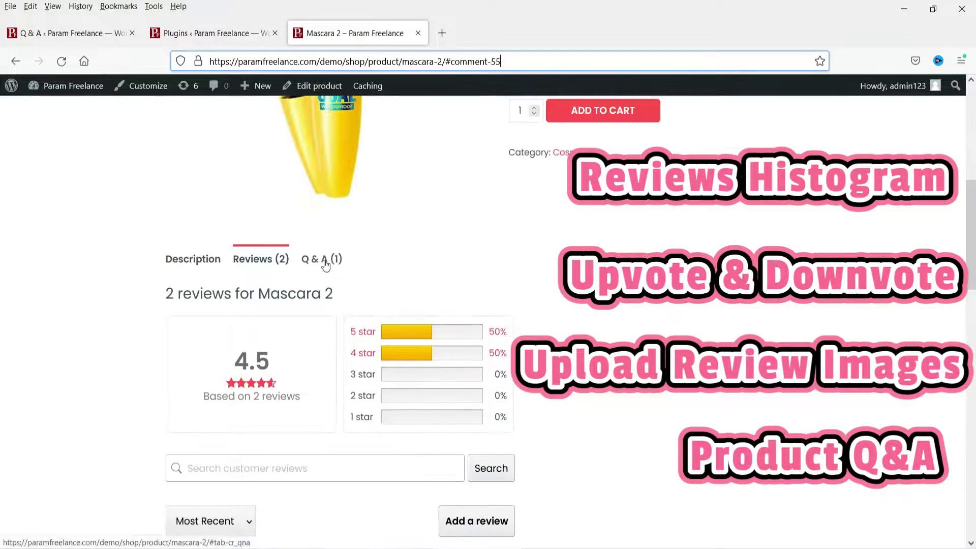
left_click(325, 265)
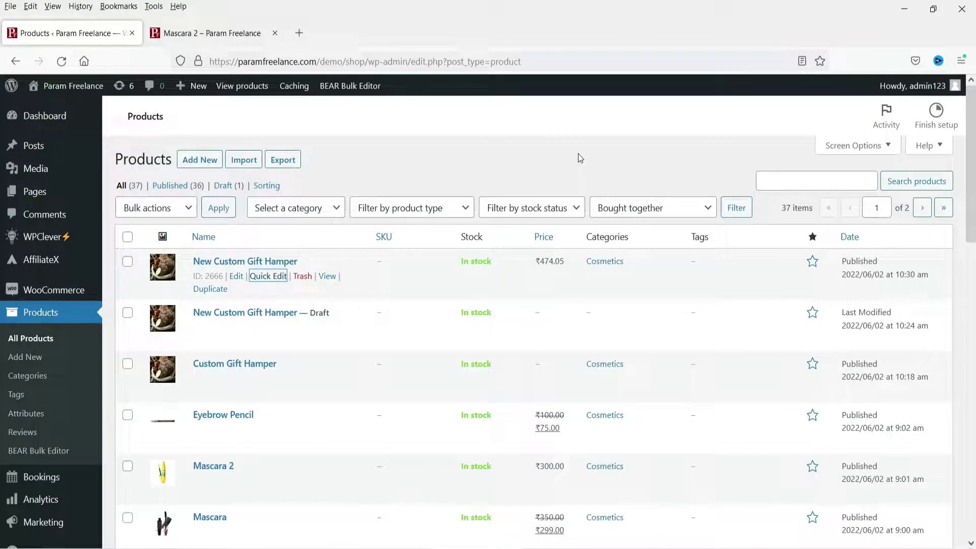
Switch to the Mascara 2 – Param Freelance tab and scroll its description-only product page
left_click(206, 34)
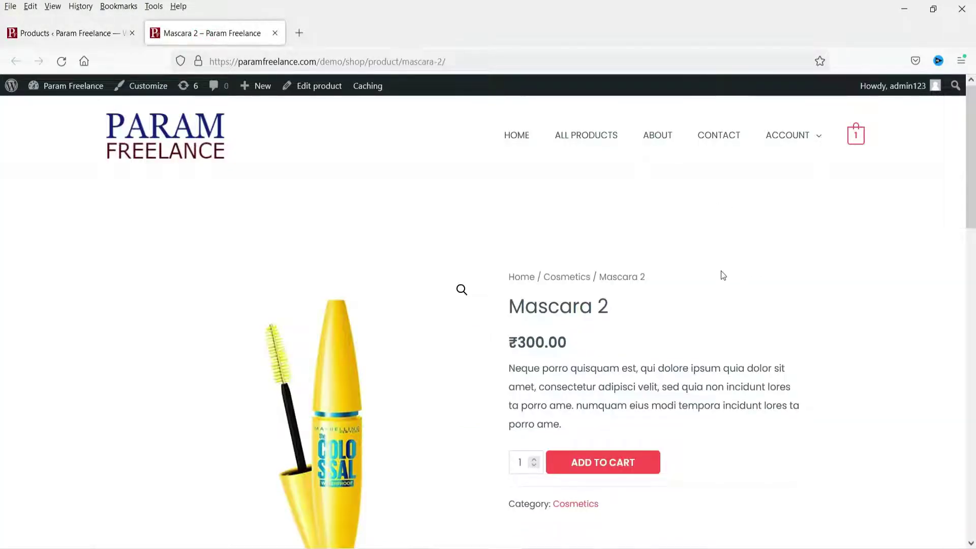
scroll(674, 258, "down", 5)
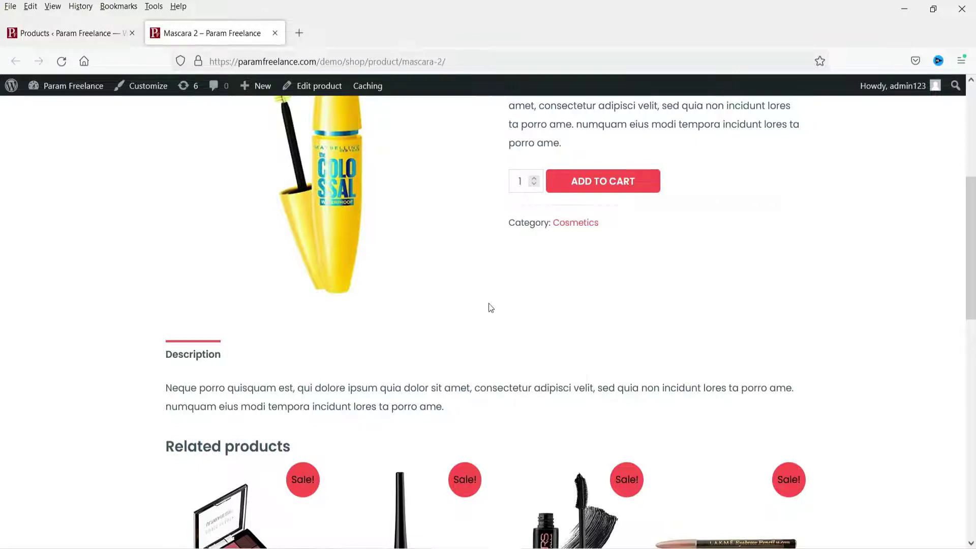
scroll(478, 293, "up", 5)
Edit Mascara 2 and tick Enable reviews under Product data > Advanced
left_click(304, 87)
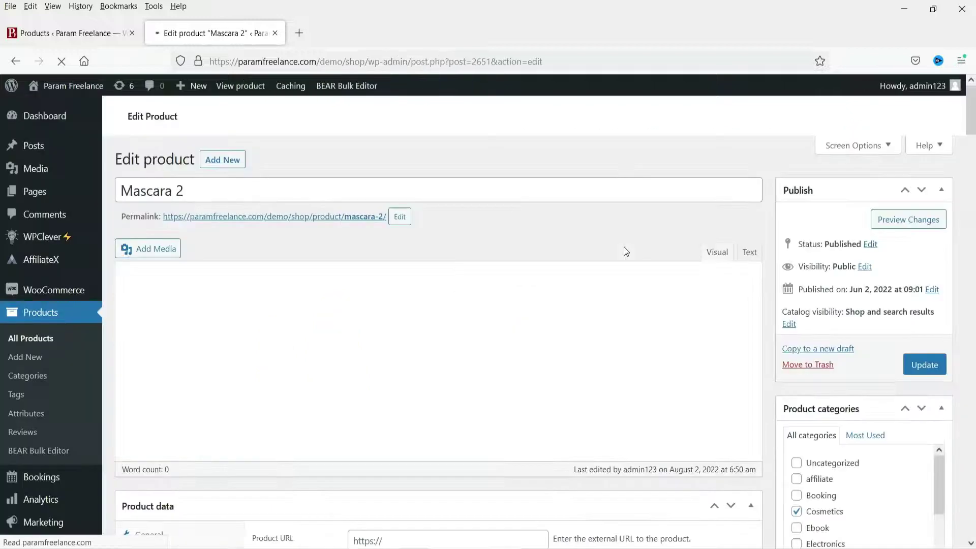
scroll(932, 248, "down", 6)
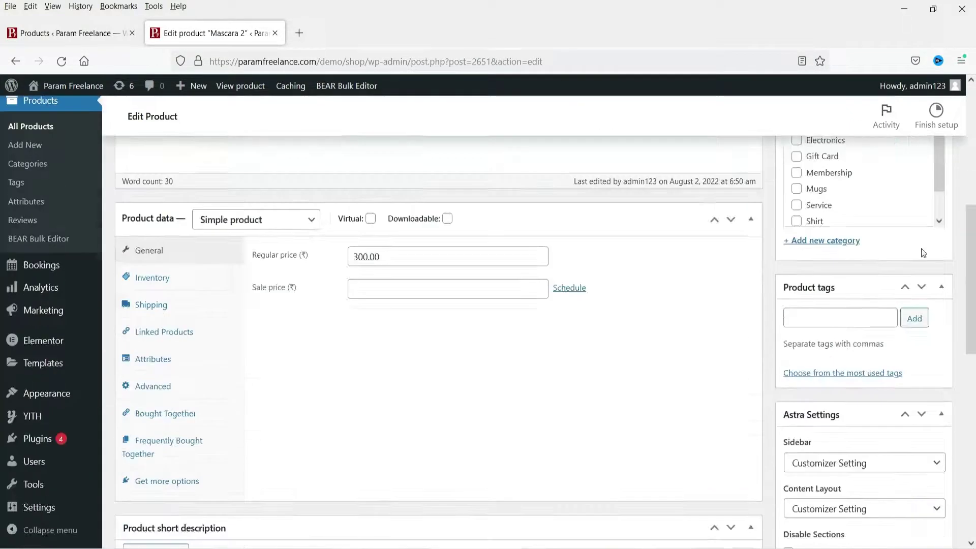
left_click(158, 390)
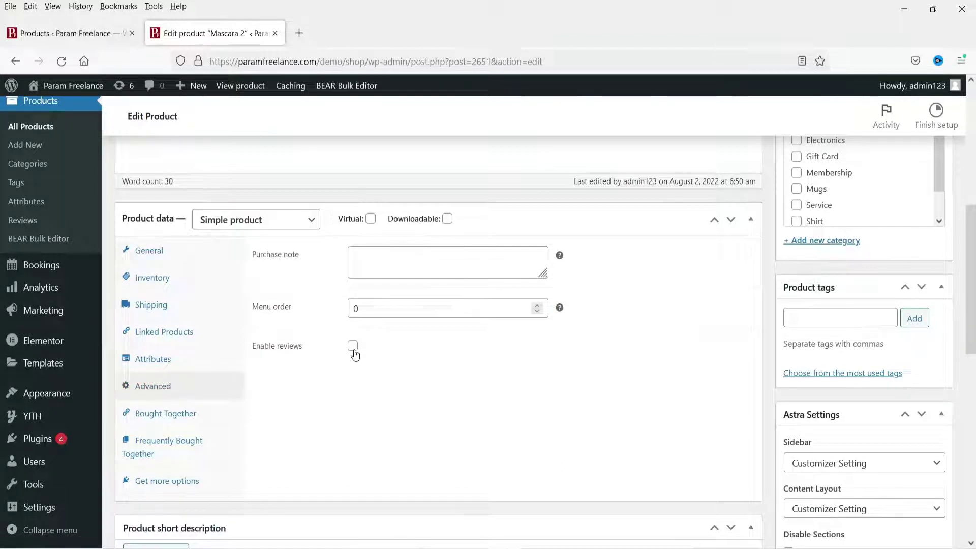
left_click(353, 347)
Update the Mascara 2 product and bring up the permalink's context menu
scroll(377, 353, "up", 5)
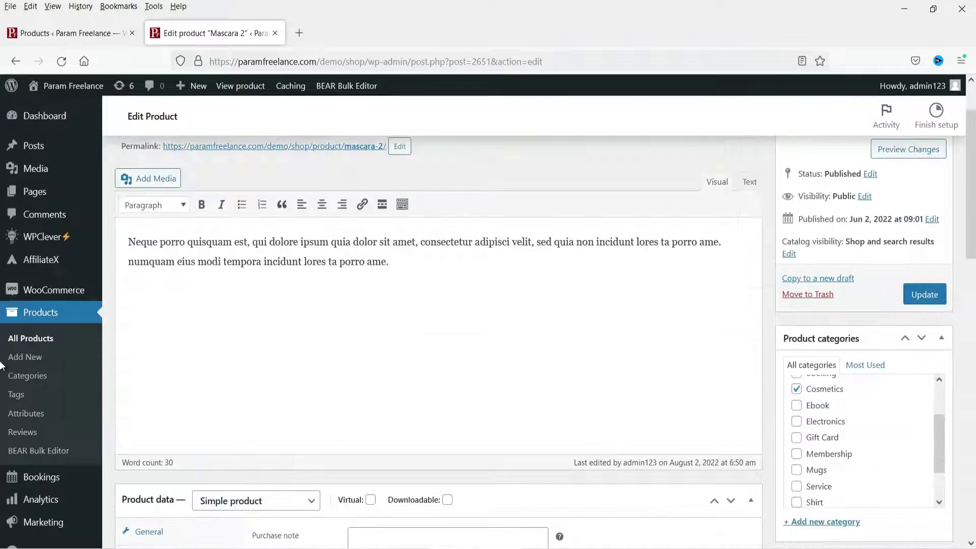
left_click(925, 295)
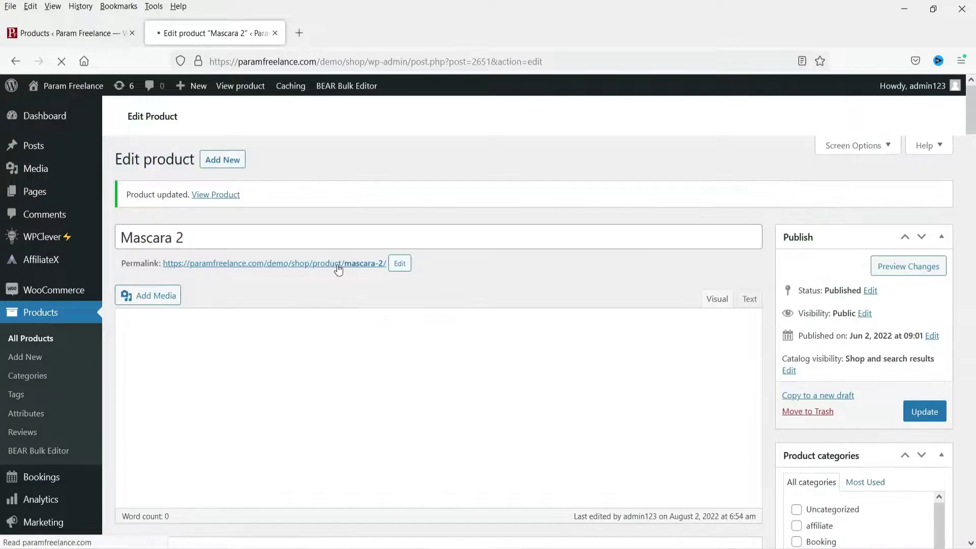
right_click(338, 267)
Open Mascara 2's page in a new tab and view the empty Reviews (0) tab and review form
key("t")
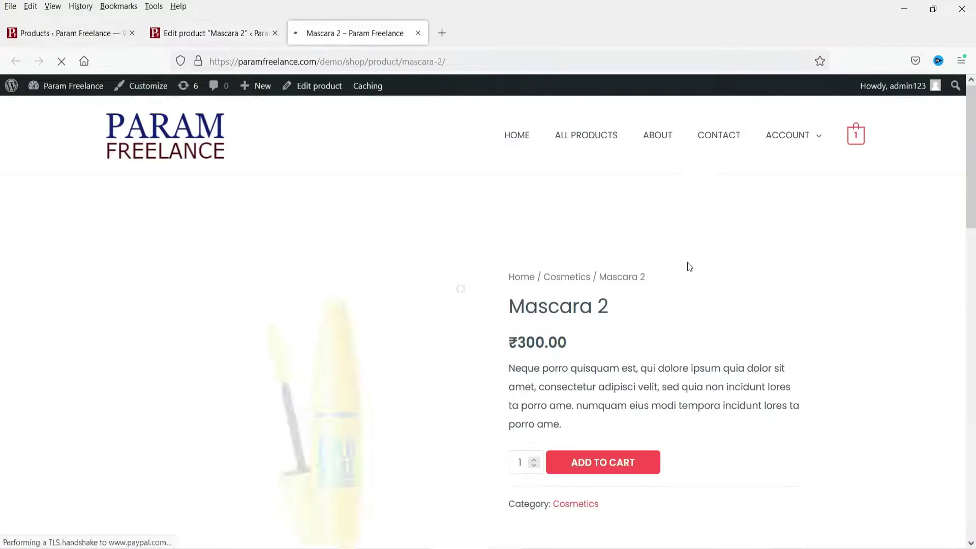
scroll(690, 267, "down", 5)
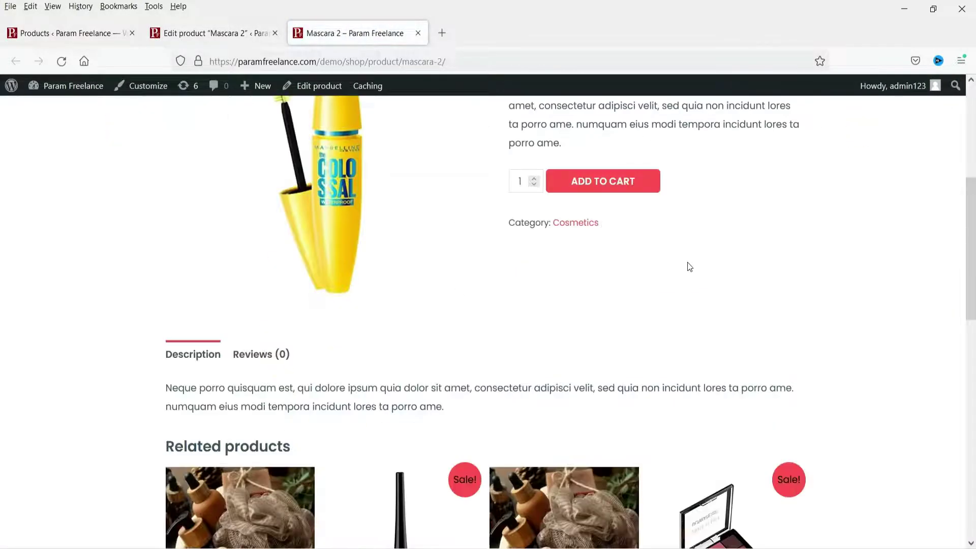
left_click(251, 355)
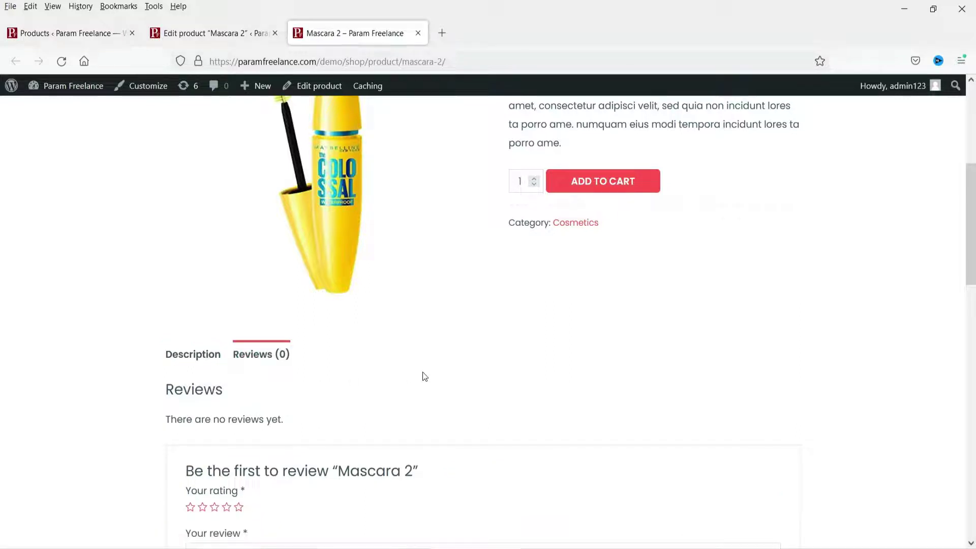
scroll(423, 369, "down", 3)
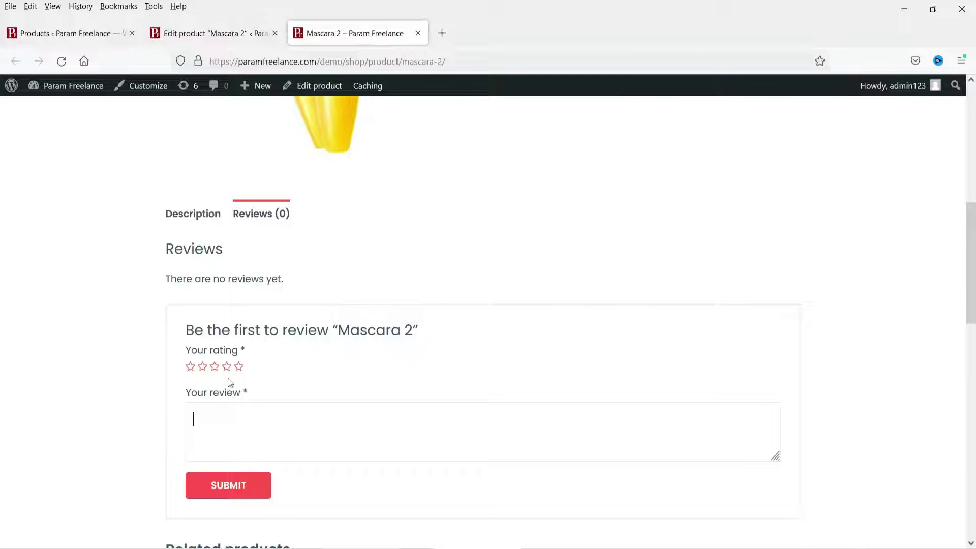
left_click(241, 429)
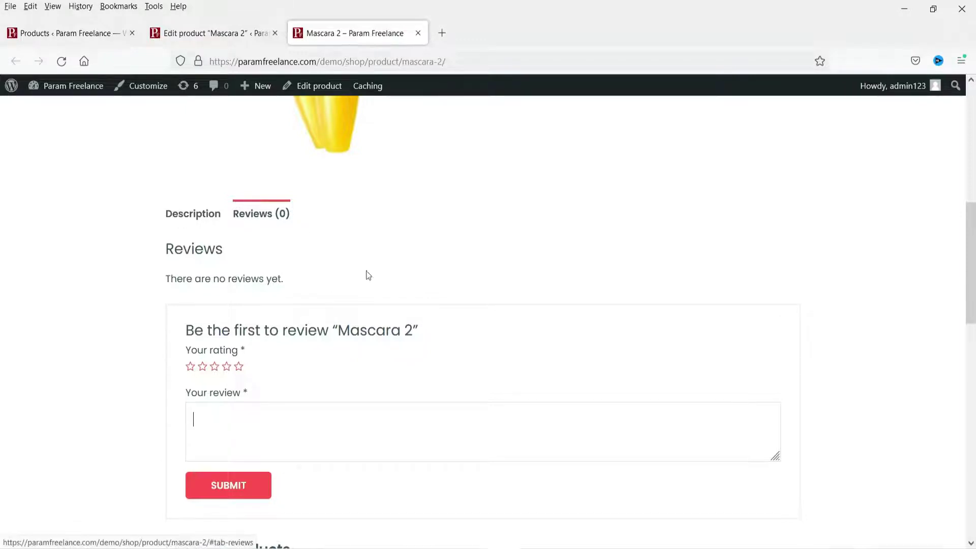
scroll(460, 292, "up", 2)
scroll(639, 329, "up", 4)
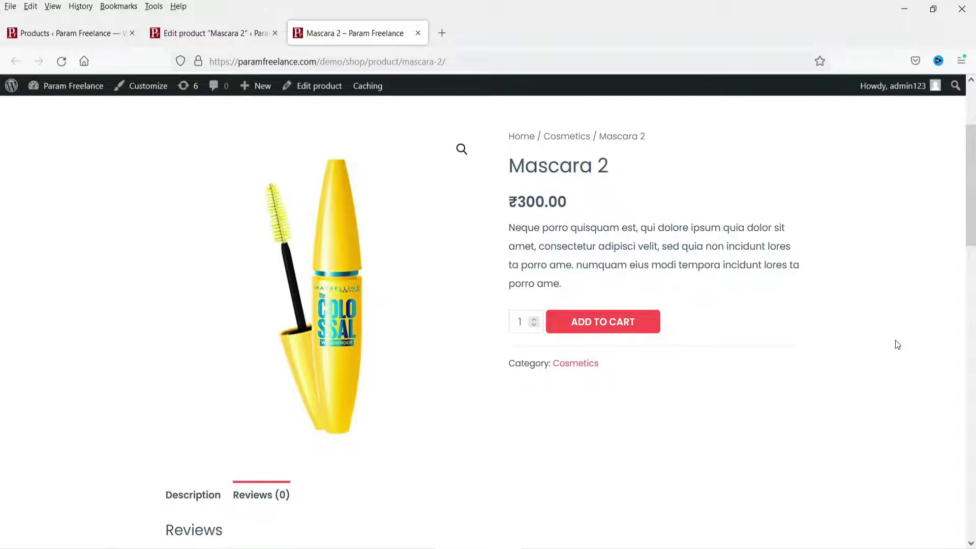
scroll(279, 423, "down", 2)
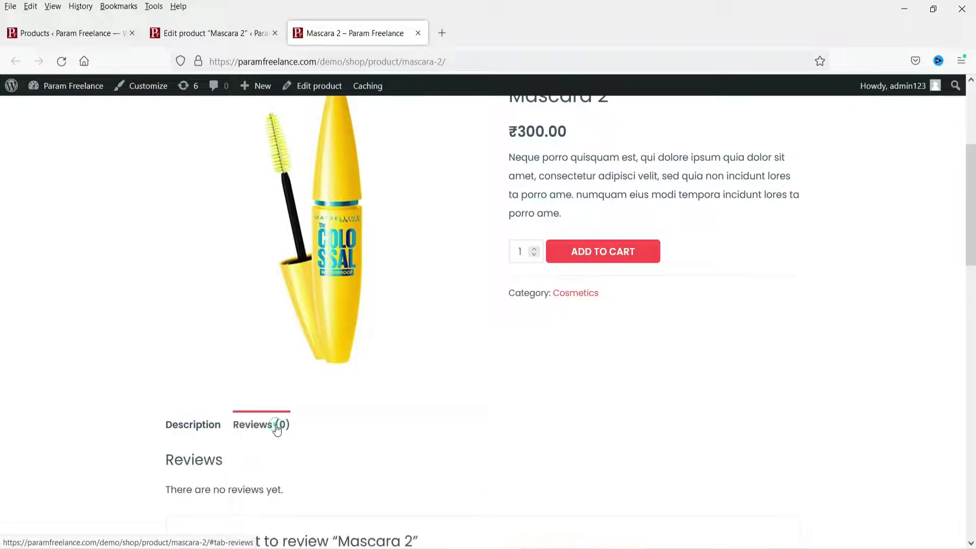
scroll(588, 298, "down", 12)
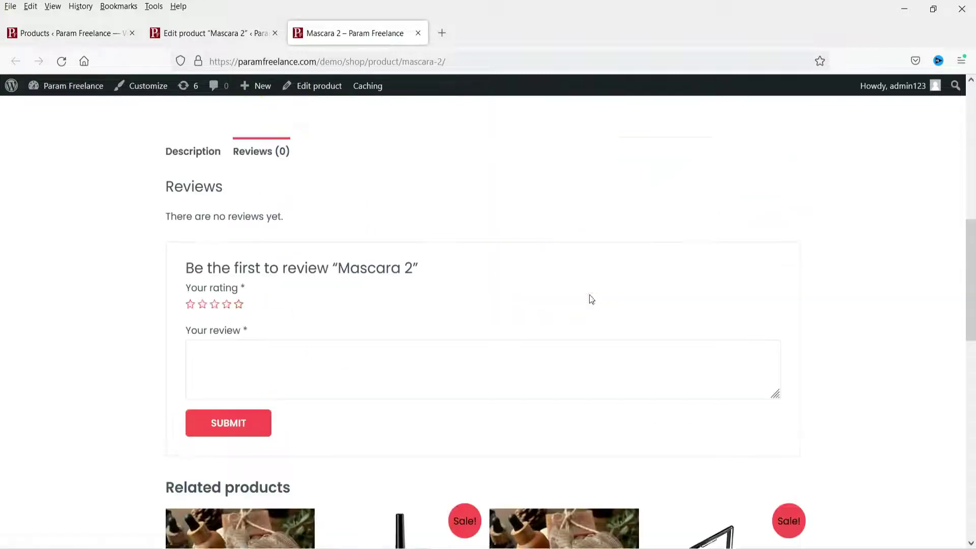
scroll(396, 467, "up", 10)
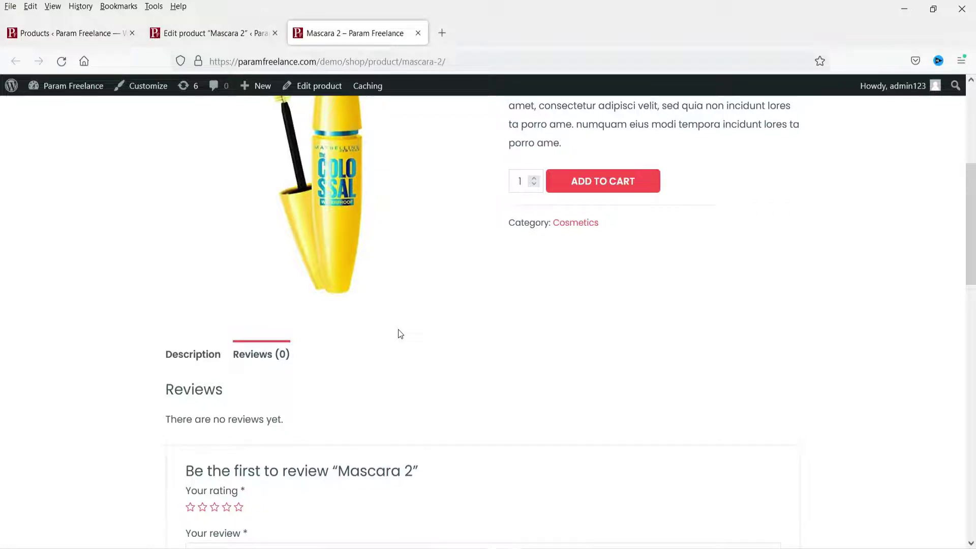
scroll(401, 334, "down", 5)
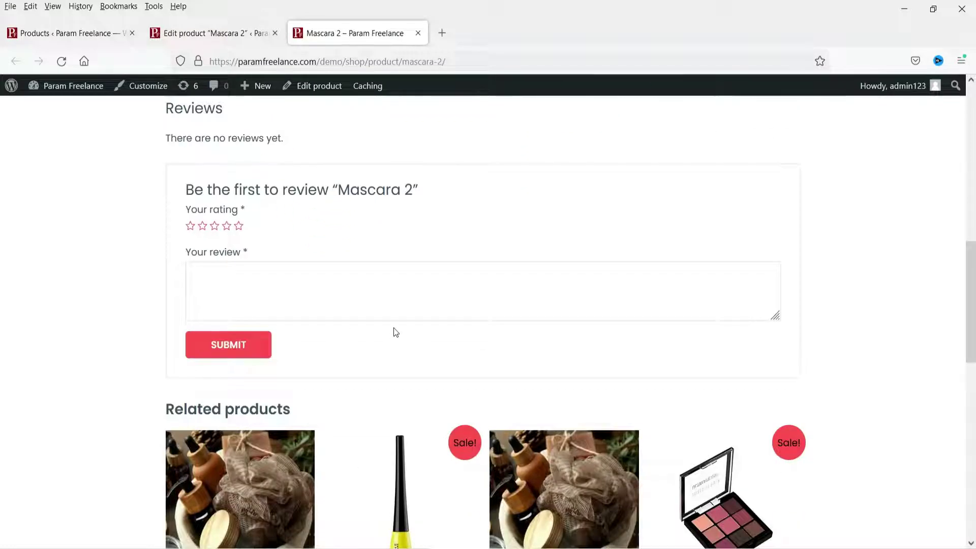
Post a five-star review of Mascara 2 reading 'This is amazing product.'
left_click(233, 229)
left_click(292, 294)
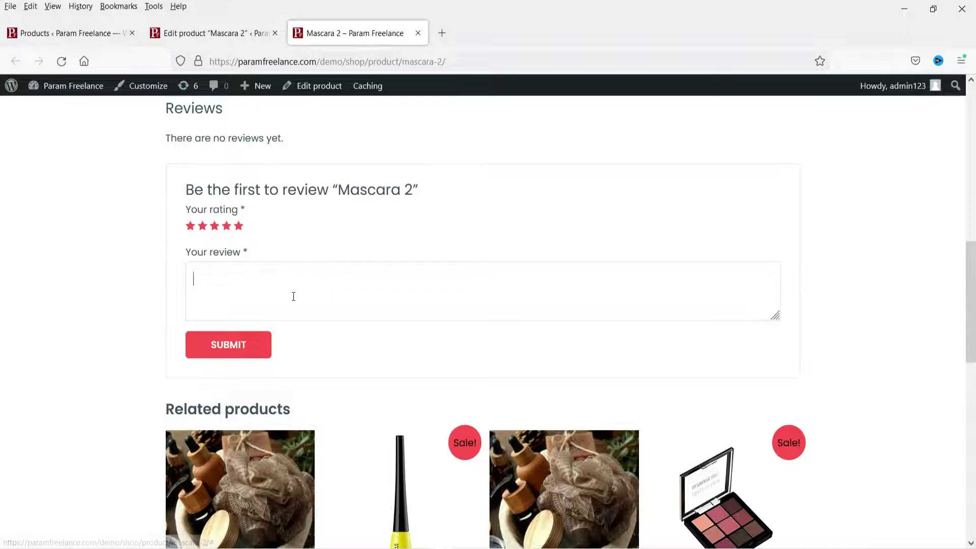
type("This is amazing product")
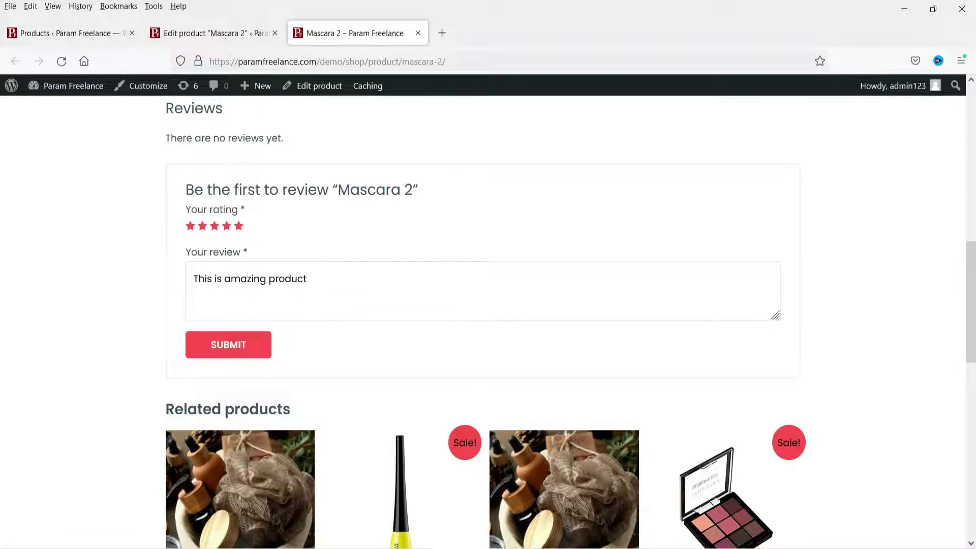
type(".")
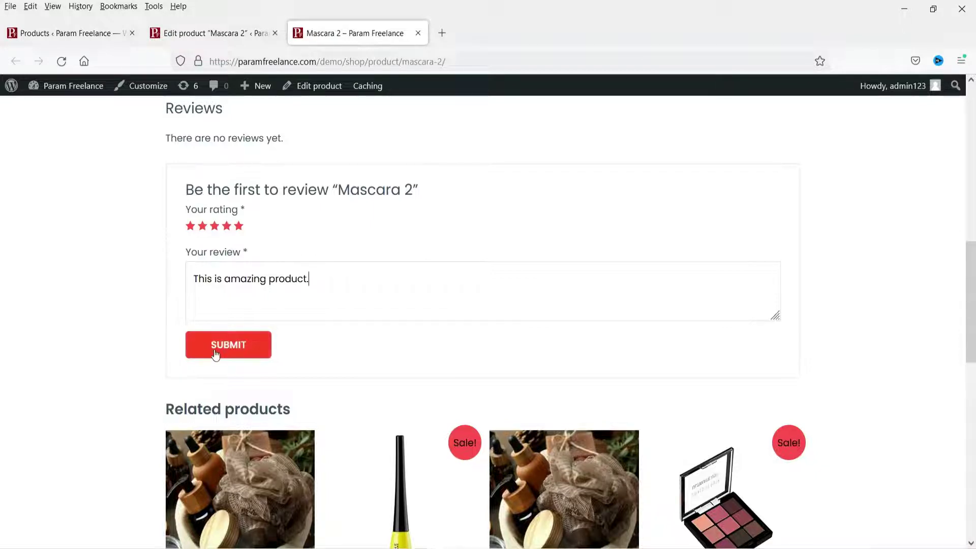
left_click(229, 344)
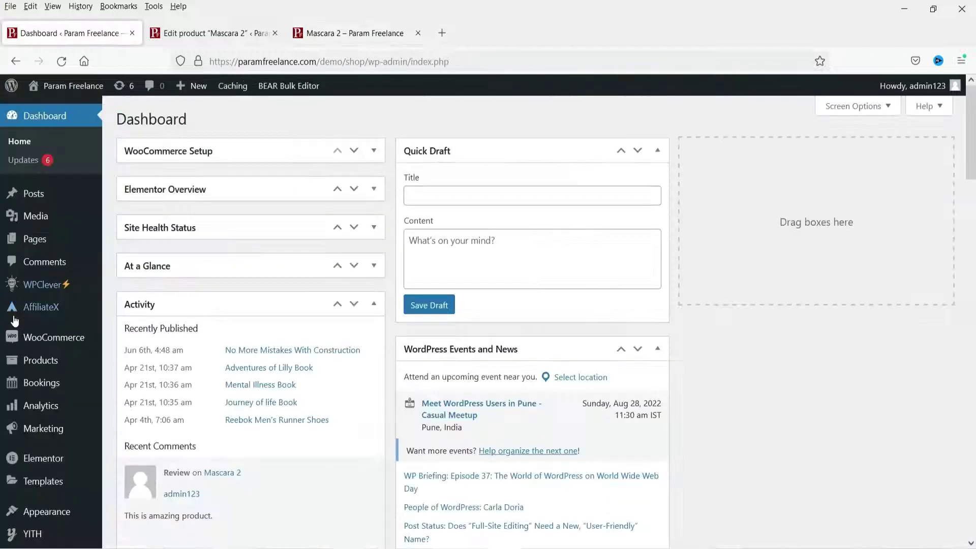
Check the admin Products > Reviews list, then return to the Mascara 2 product page
mouse_move(97, 363)
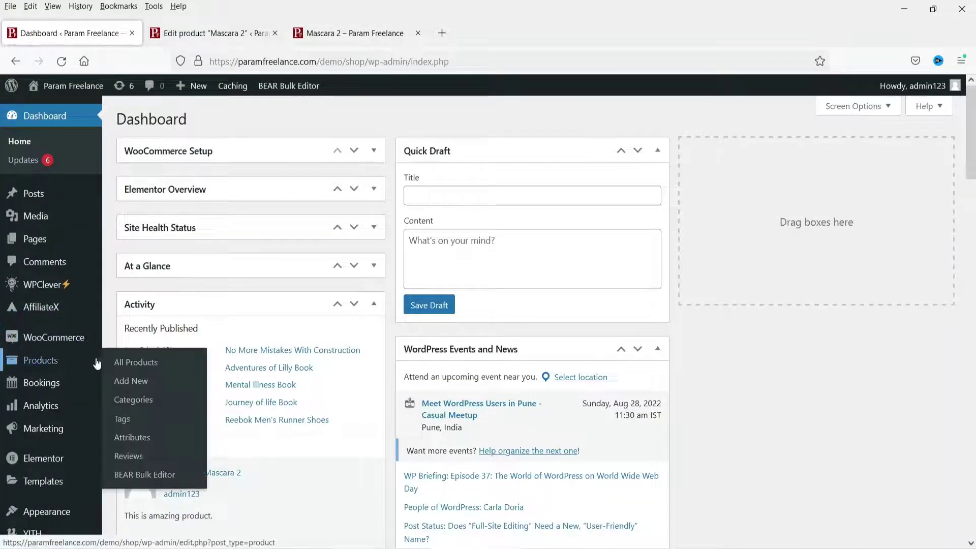
left_click(129, 457)
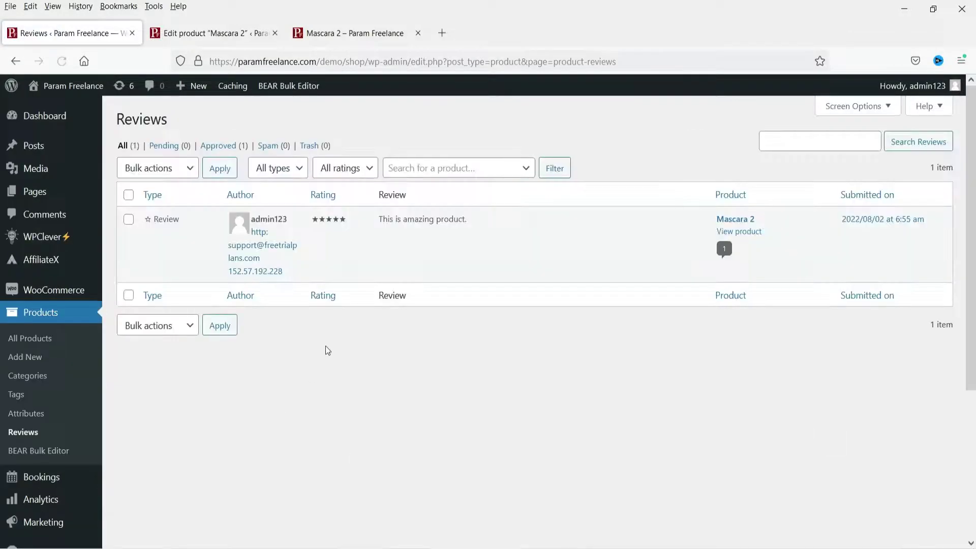
mouse_move(414, 242)
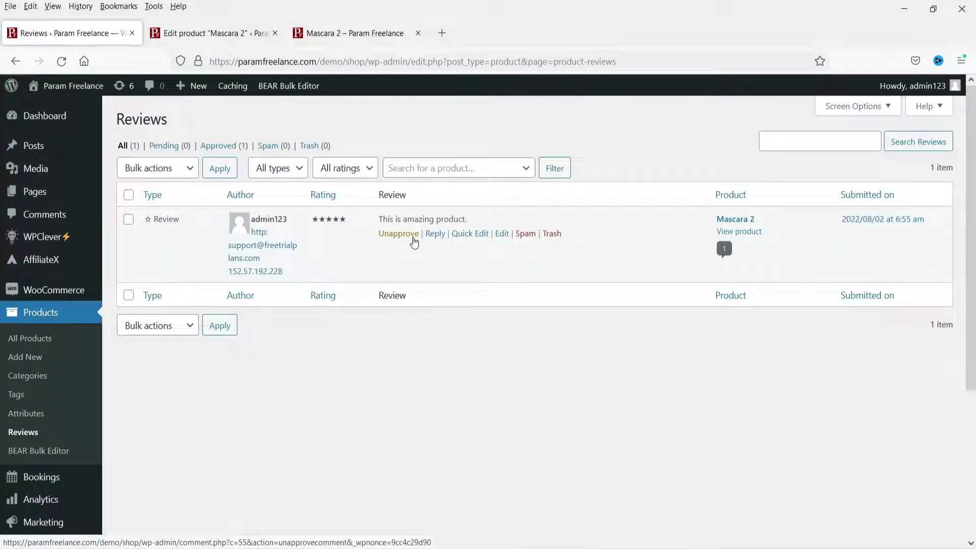
left_click(342, 34)
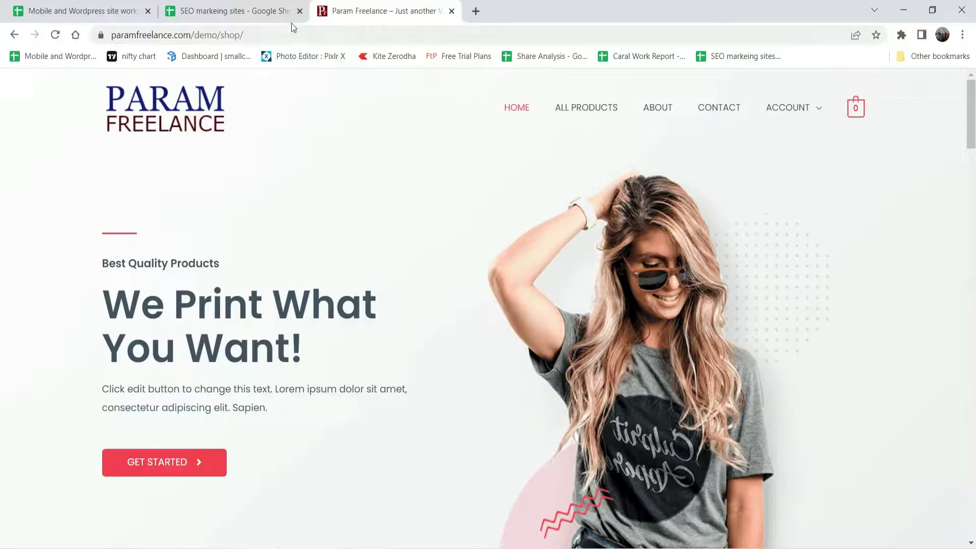
Paste the Mascara 2 URL into Chrome and show its Reviews (1) tab
left_click(278, 35)
key("ctrl+a")
type("https://paramfreelance.com/demo/shop/product/mascara-2/")
key("Return")
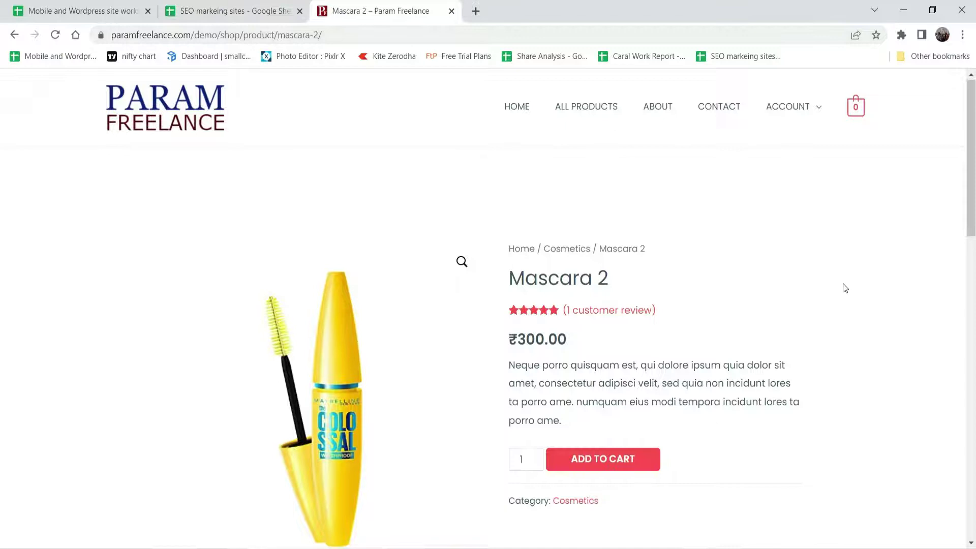
scroll(482, 257, "down", 5)
left_click(253, 344)
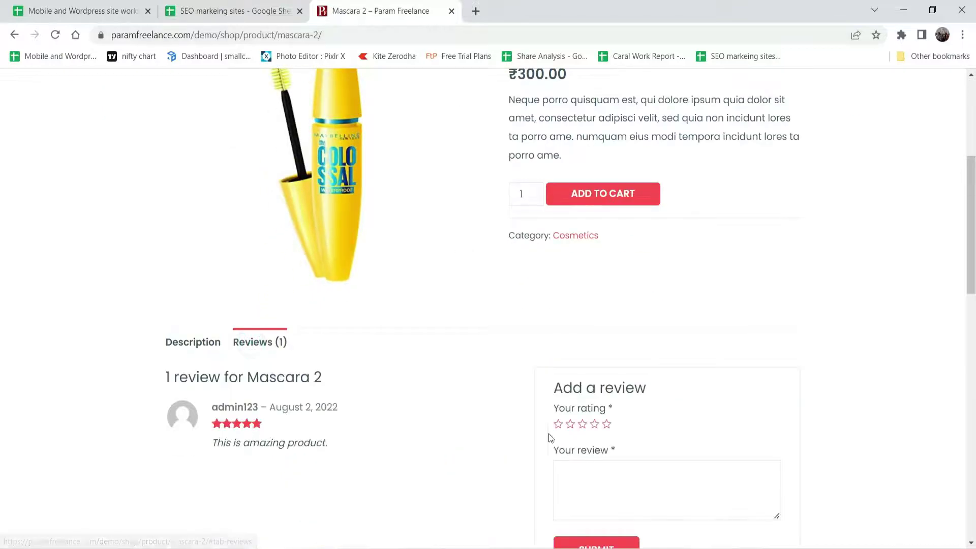
Rate Mascara 2 four stars and submit the review 'Glad to use this product.'
scroll(577, 357, "down", 3)
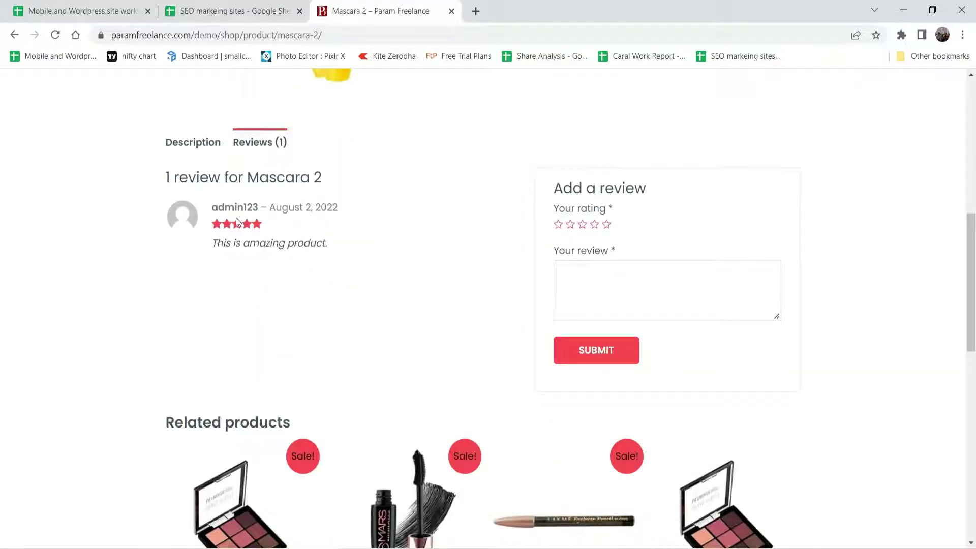
left_click(609, 273)
left_click(595, 225)
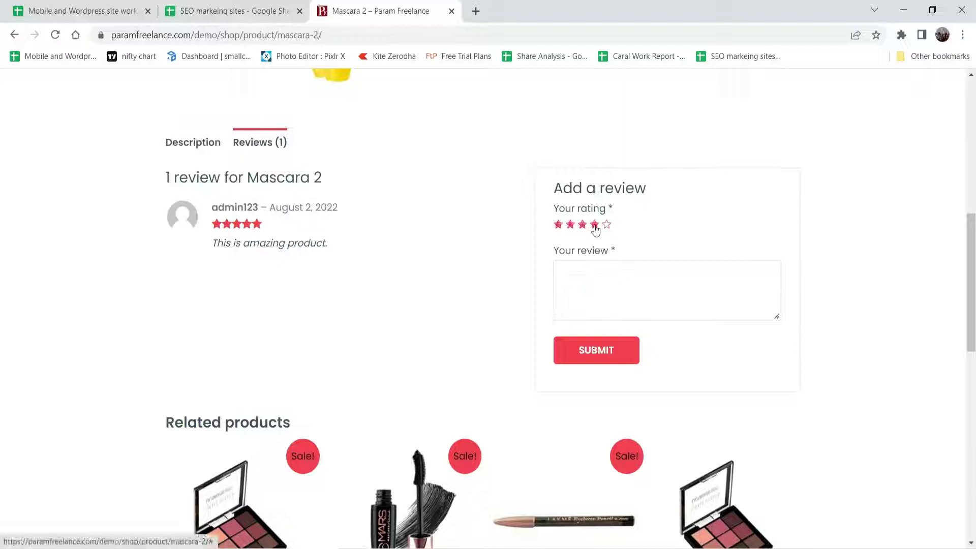
type("Glad to use this product.")
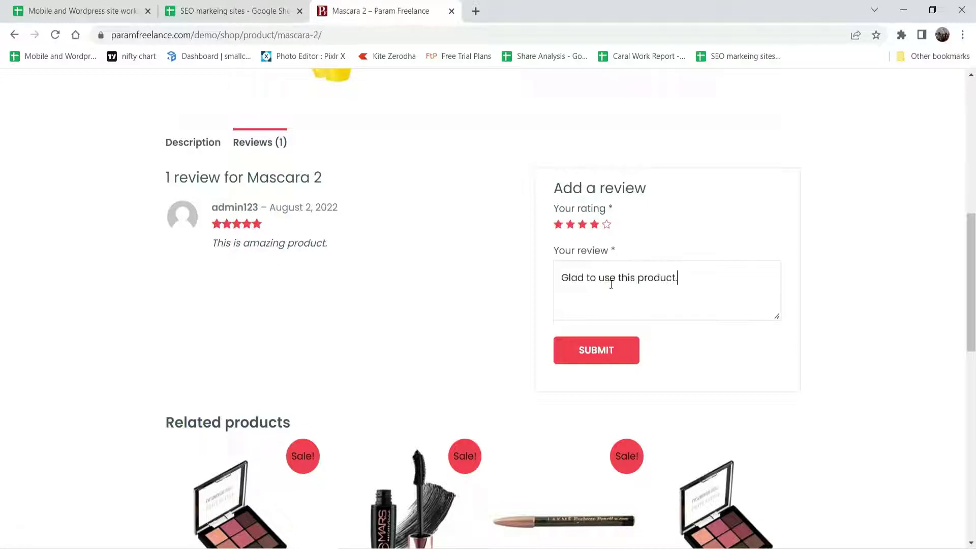
left_click(589, 359)
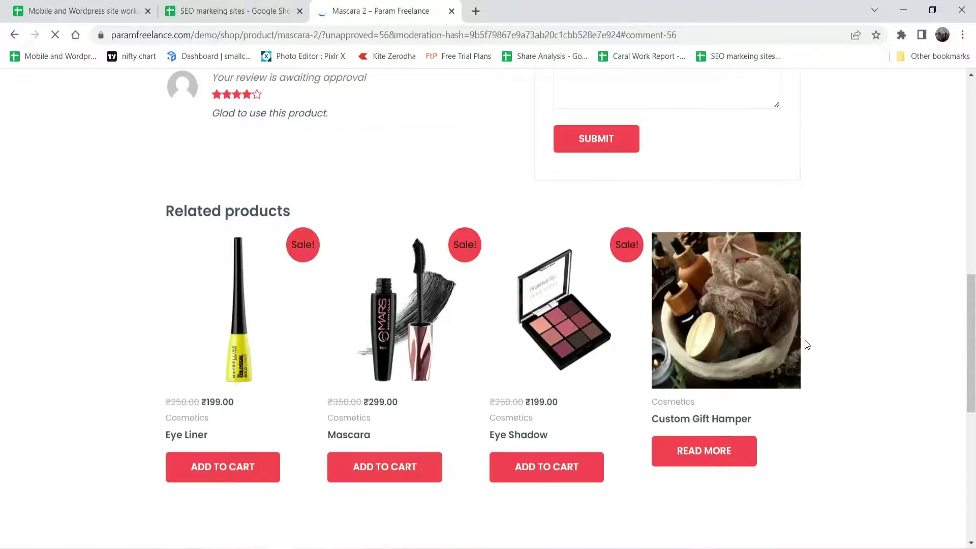
scroll(778, 305, "up", 2)
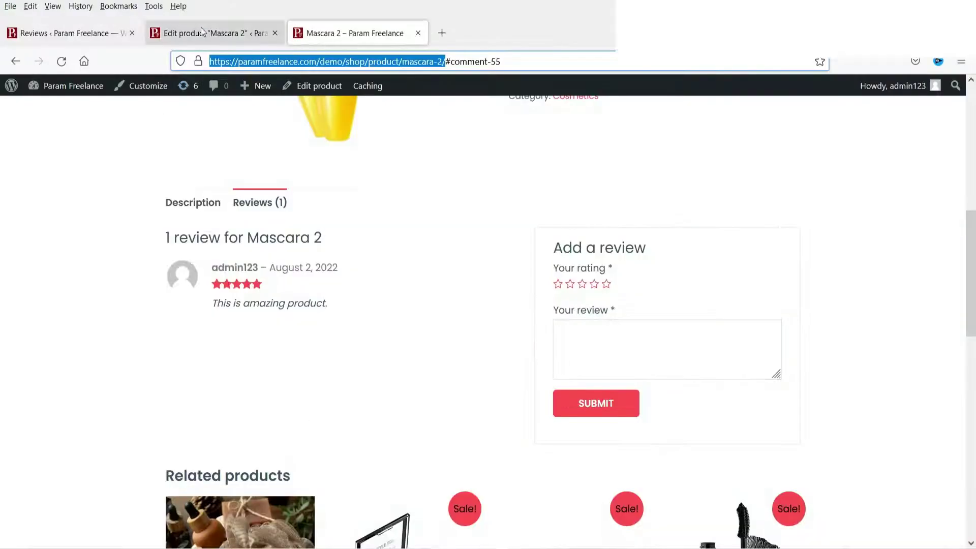
Approve the pending Mascara 2 review in the admin Reviews list
left_click(5, 34)
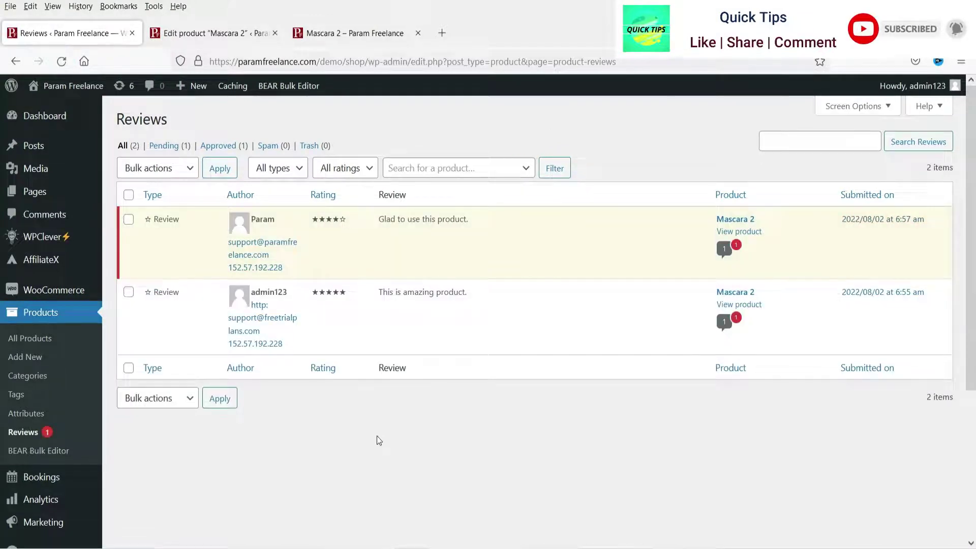
mouse_move(281, 220)
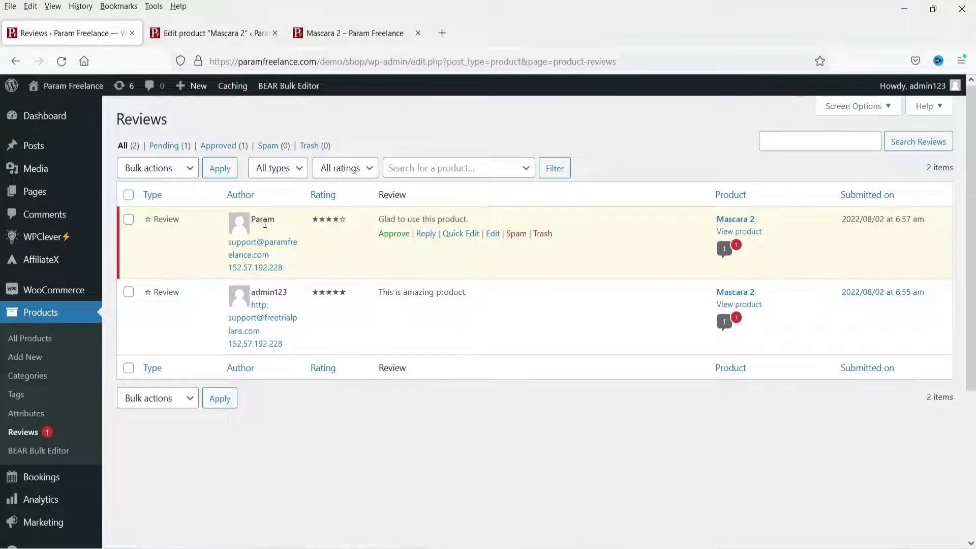
left_click(390, 236)
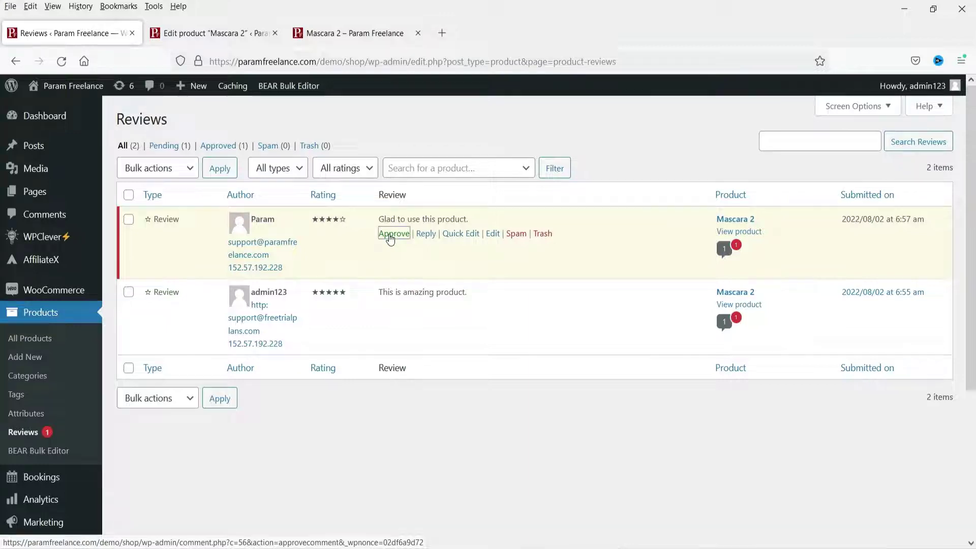
Reload the Mascara 2 product page to confirm the review, then return to admin Reviews
key("alt+Tab")
left_click(55, 34)
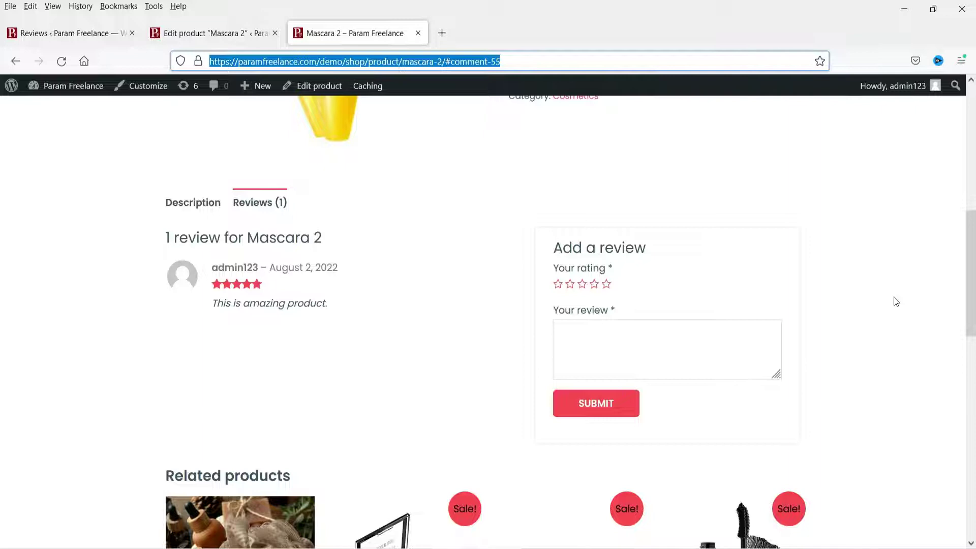
left_click(34, 32)
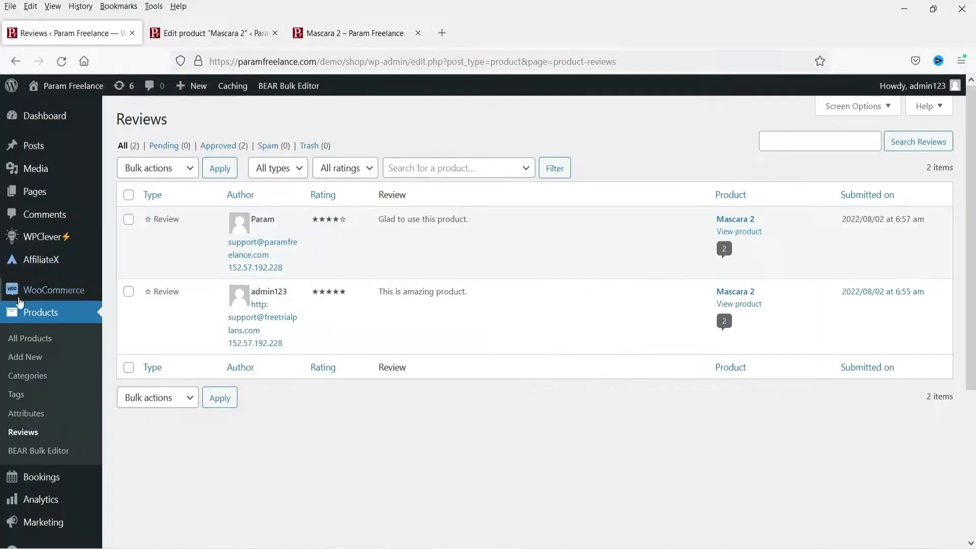
scroll(19, 305, "down", 4)
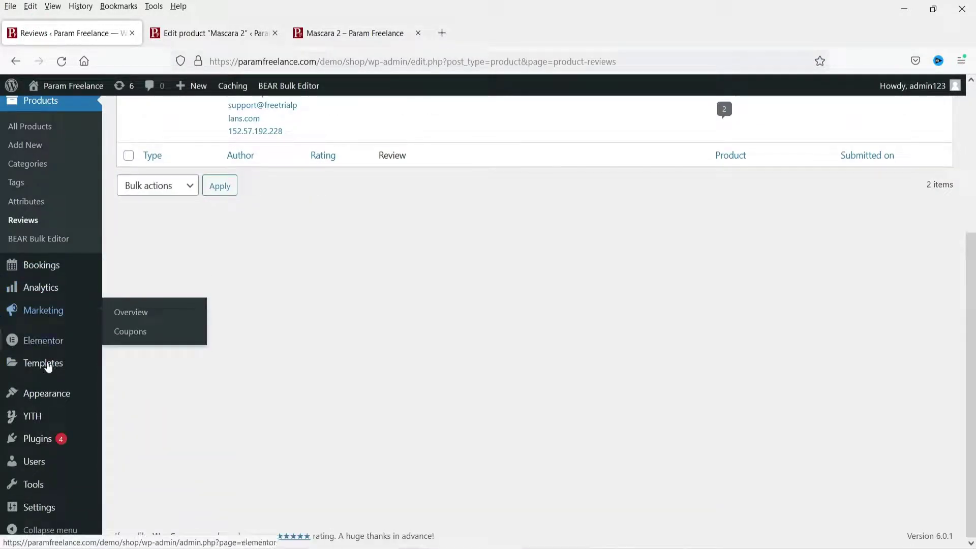
Go to Plugins > Add New and search for 'woocommerce customer reviews'
mouse_move(38, 438)
left_click(127, 459)
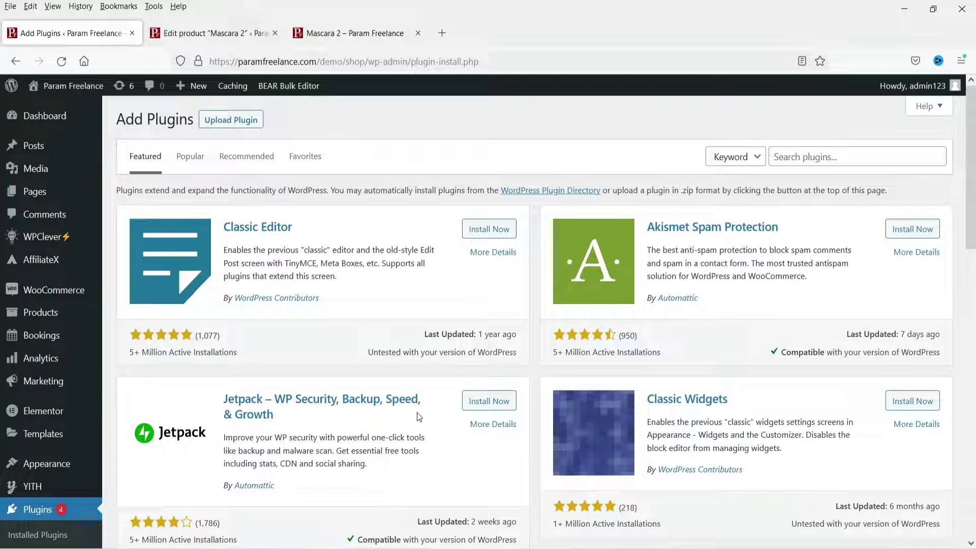
left_click(824, 157)
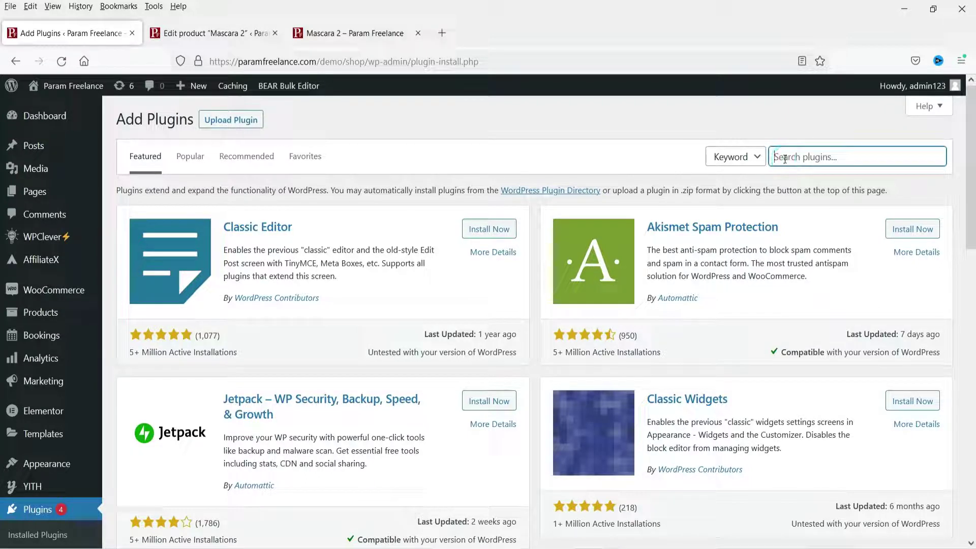
type("woocommerce ")
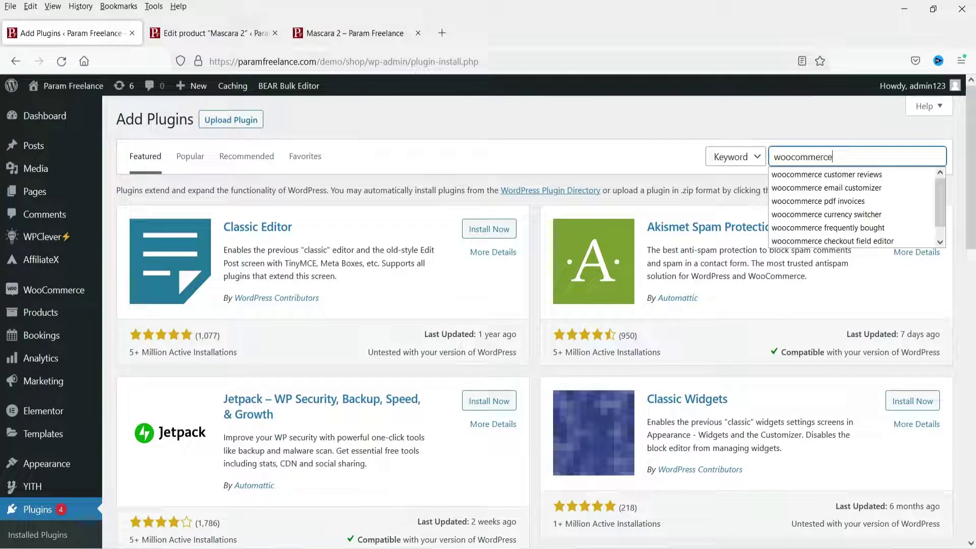
type("customer re")
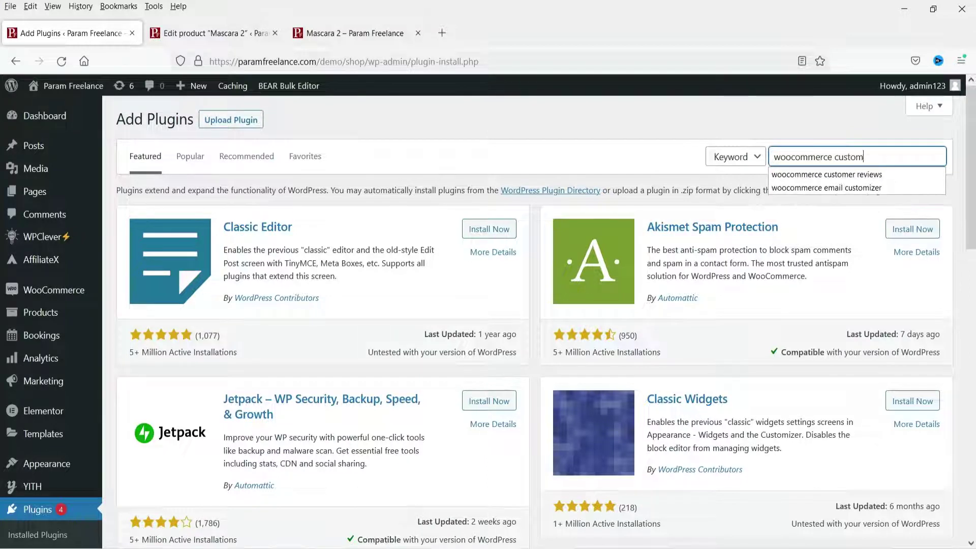
type("views")
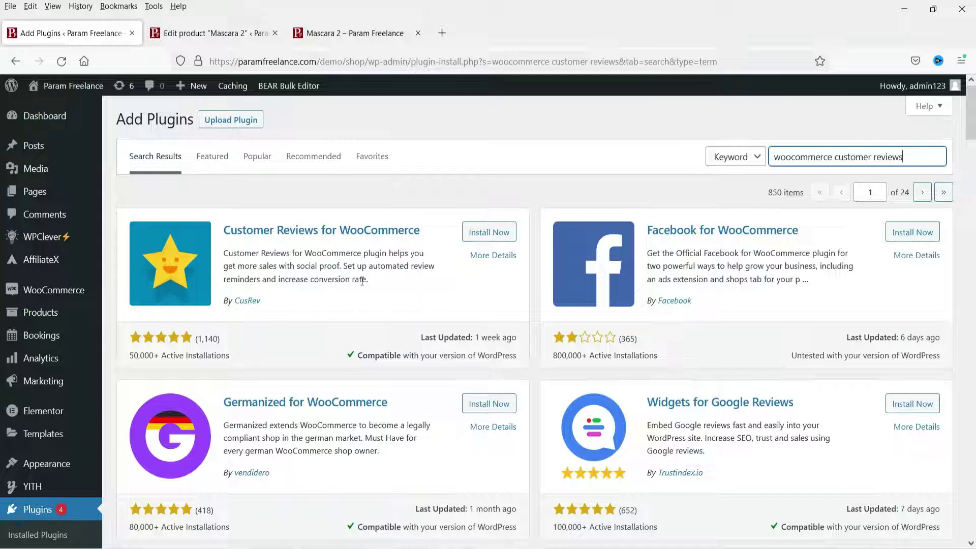
Install and activate Customer Reviews for WooCommerce, then open Reviews > Settings
left_click(484, 240)
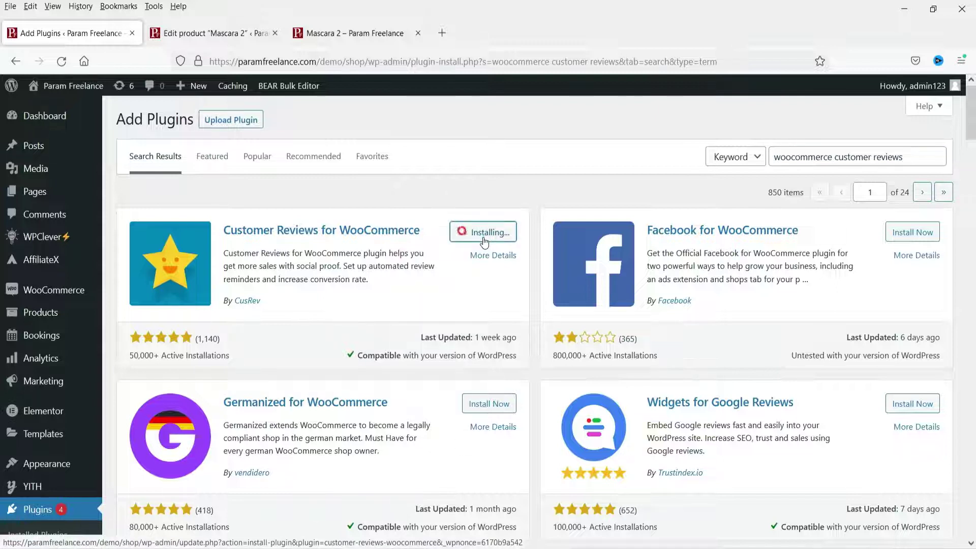
left_click(484, 236)
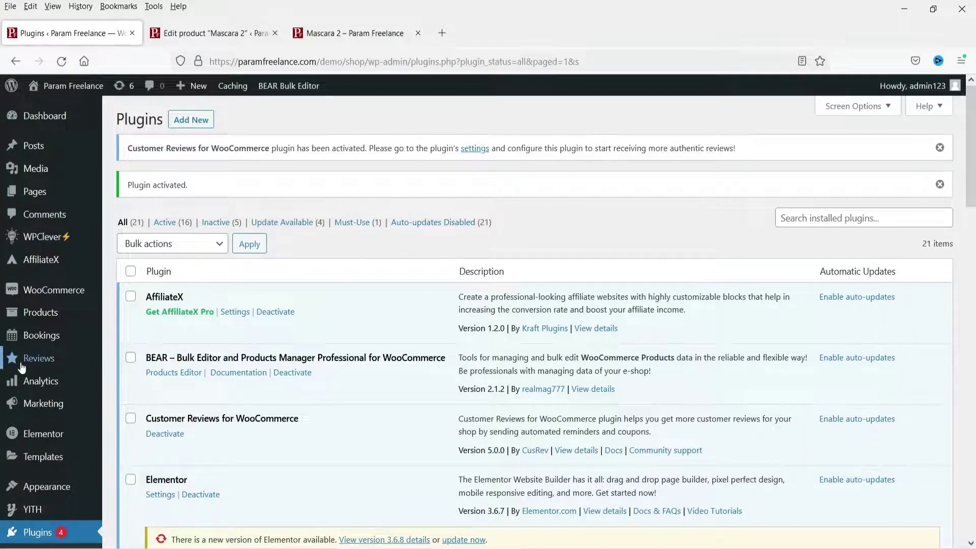
mouse_move(22, 367)
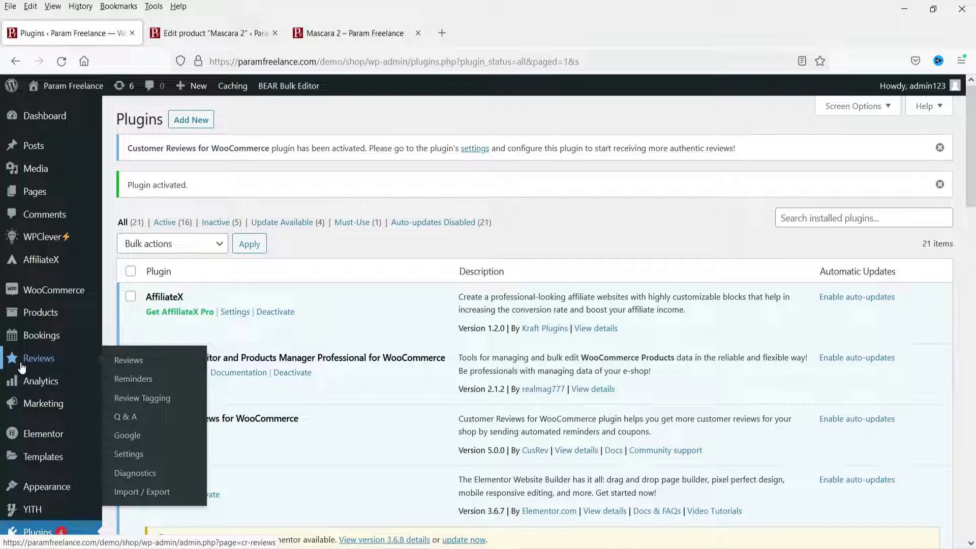
left_click(131, 455)
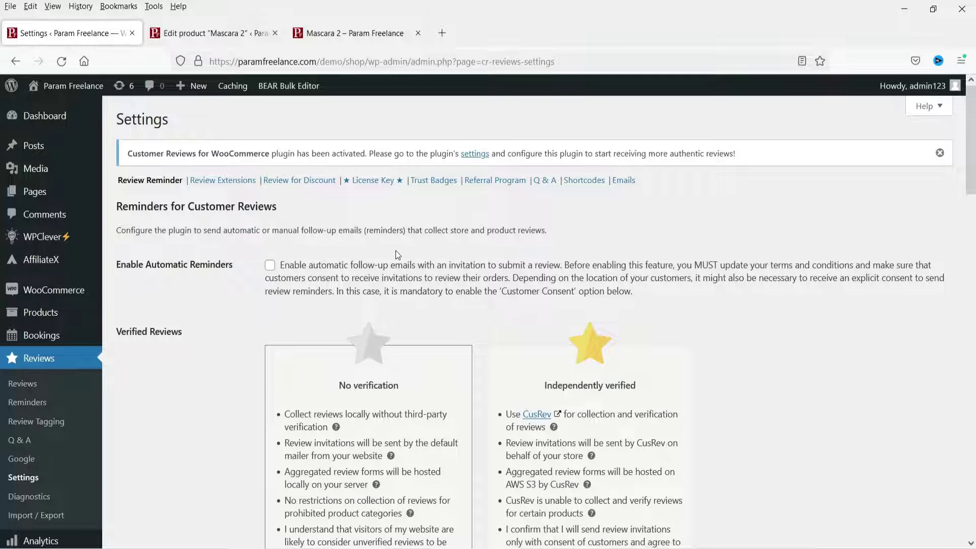
left_click(270, 265)
scroll(777, 311, "down", 3)
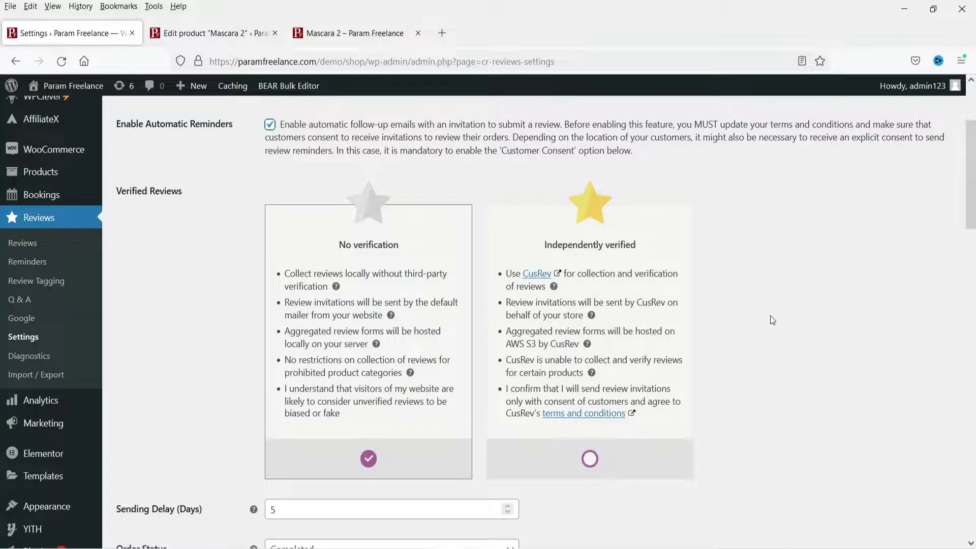
scroll(254, 243, "down", 4)
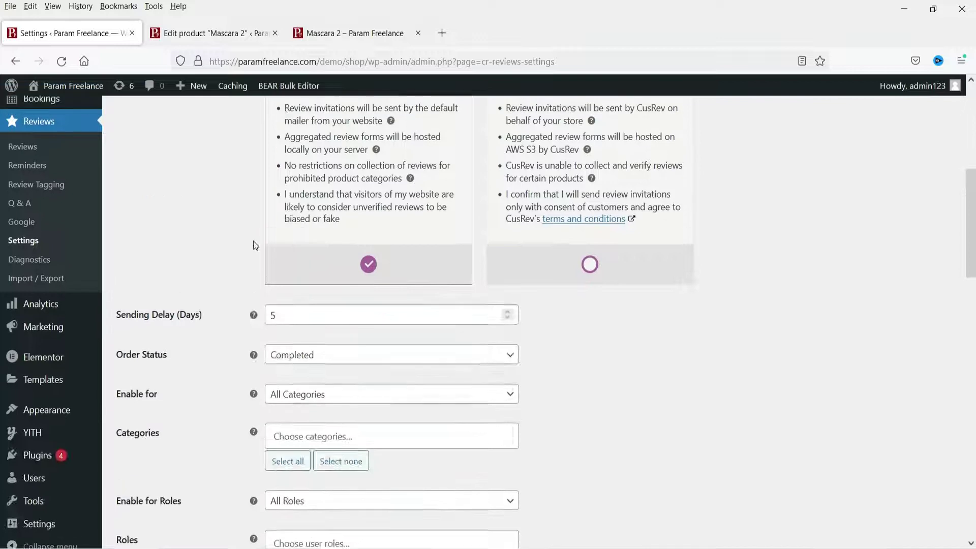
scroll(352, 188, "up", 3)
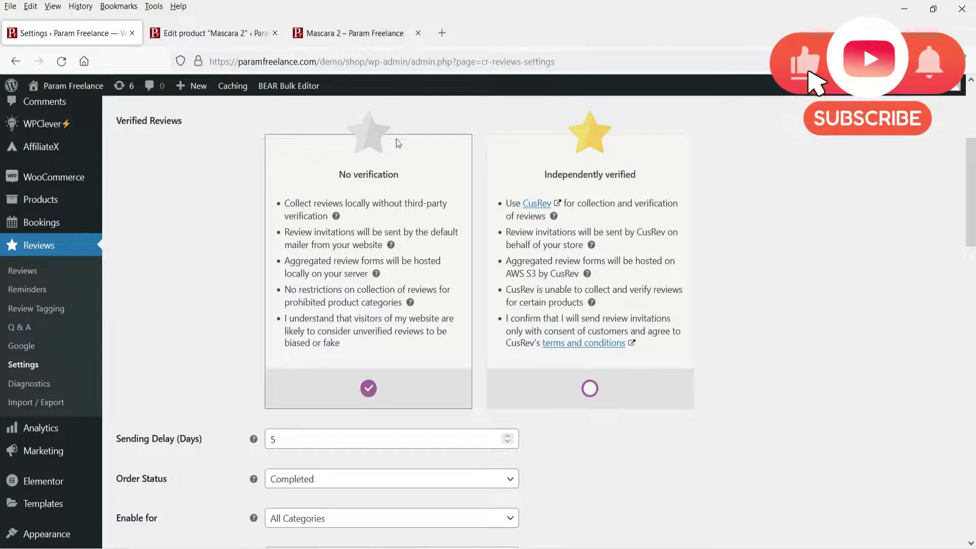
scroll(200, 252, "down", 4)
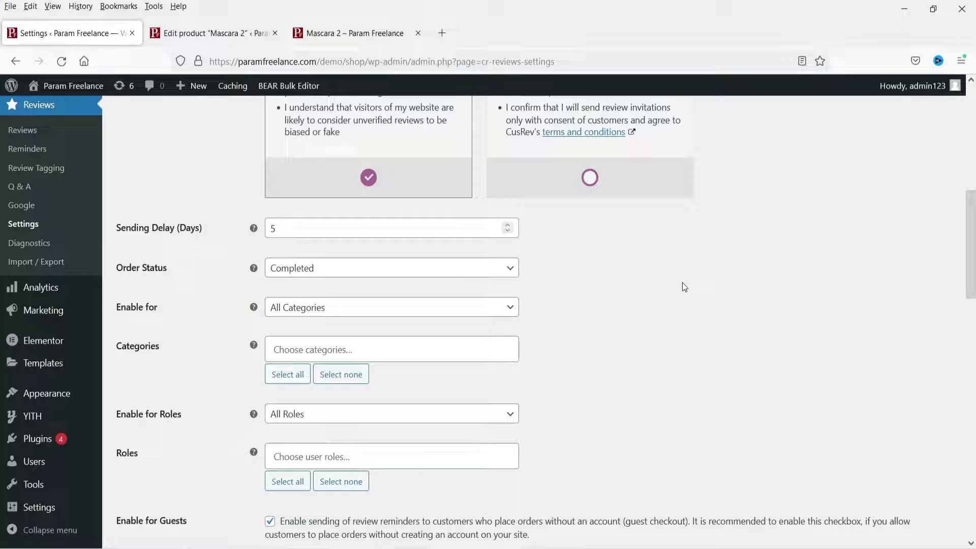
Change the review reminder Sending Delay (Days) from 5 to 3
left_click(281, 228)
key("BackSpace")
type("3")
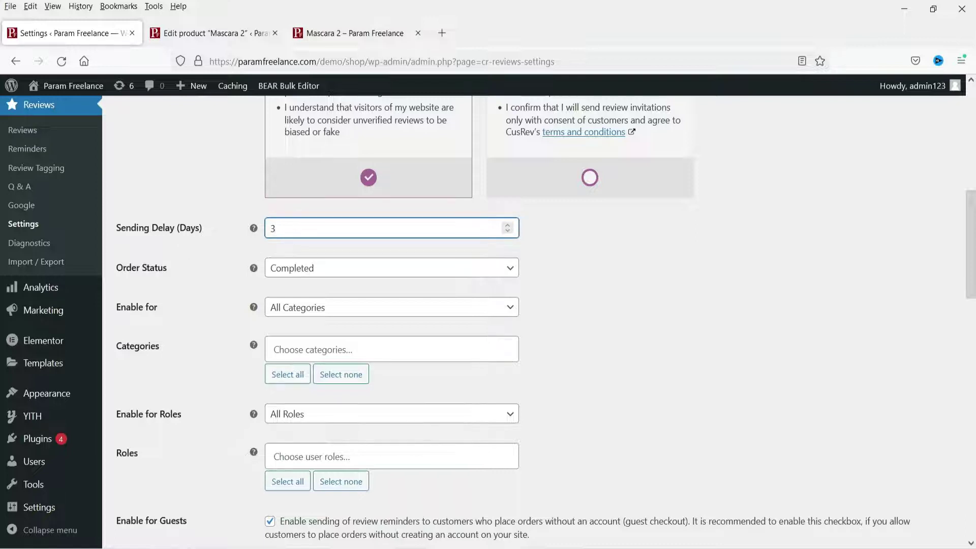
left_click(734, 375)
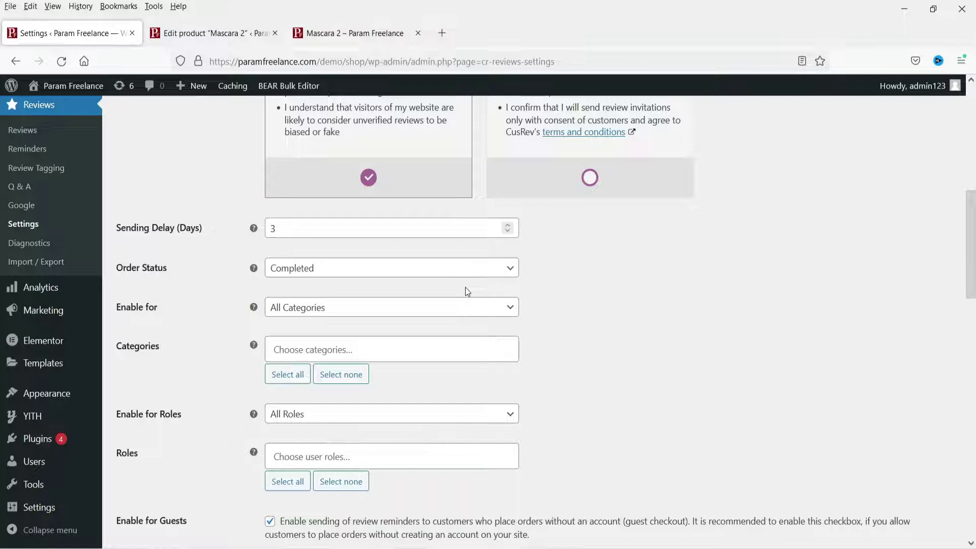
Keep Order Status as Completed and leave Categories empty
left_click(368, 277)
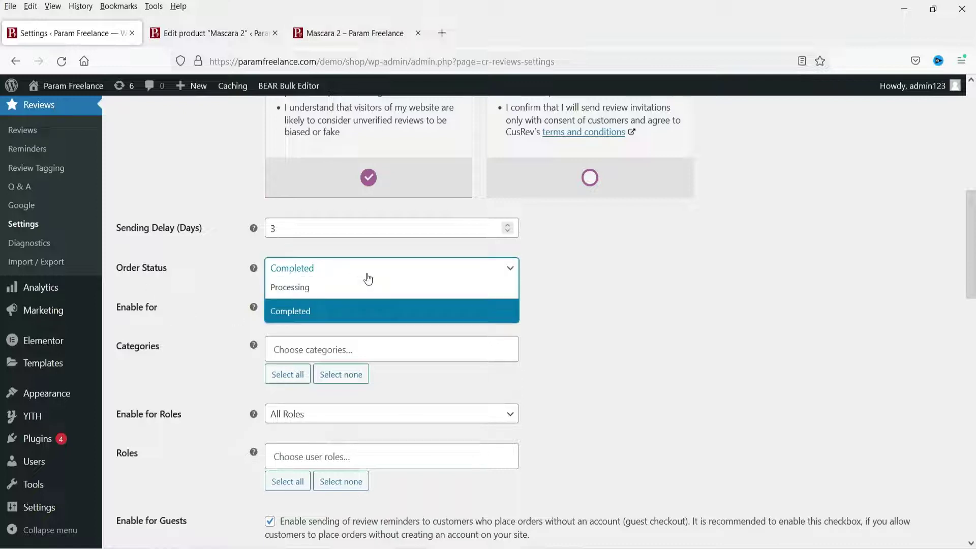
left_click(358, 308)
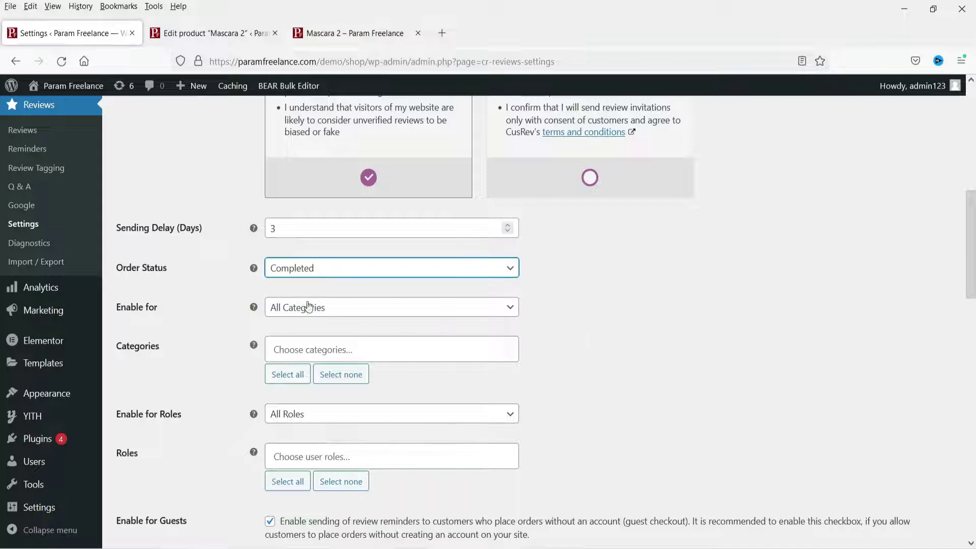
scroll(657, 332, "down", 3)
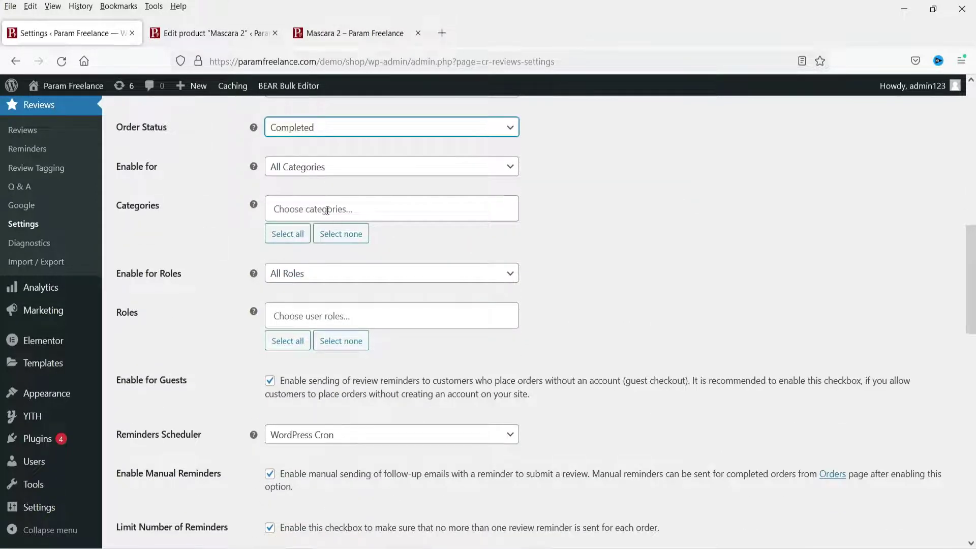
left_click(305, 205)
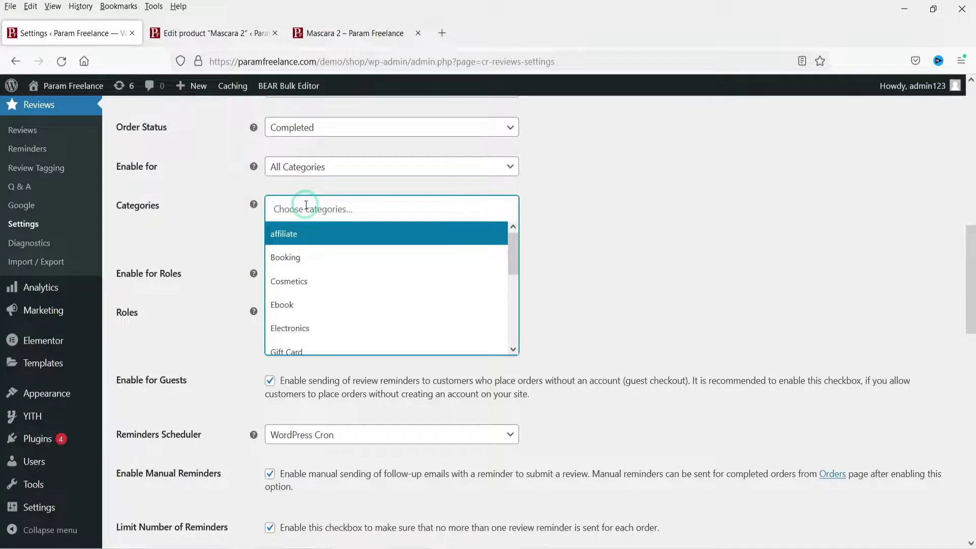
left_click(592, 231)
Keep Enable for Roles as All Roles and the Reminders Scheduler as WordPress Cron
scroll(593, 234, "down", 2)
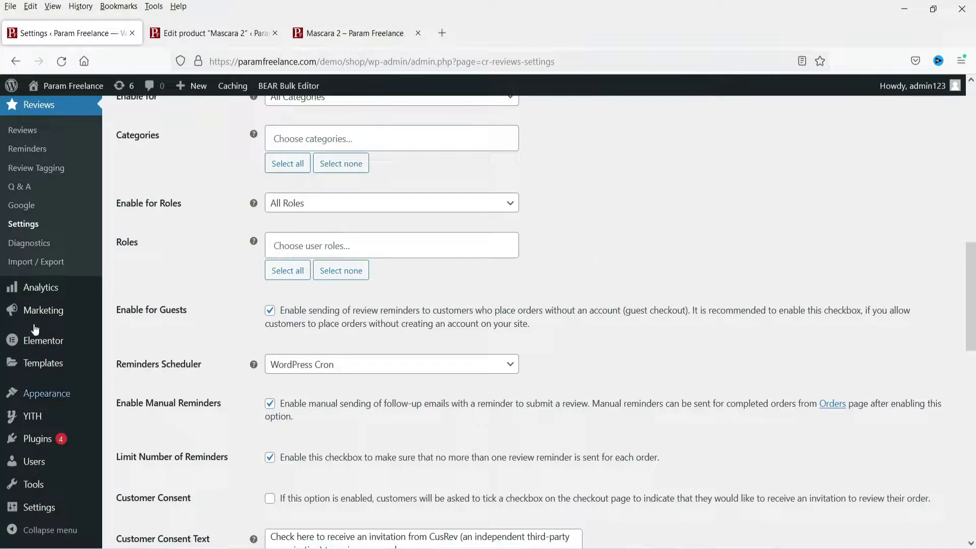
left_click(310, 210)
left_click(311, 209)
left_click(592, 235)
scroll(206, 260, "down", 4)
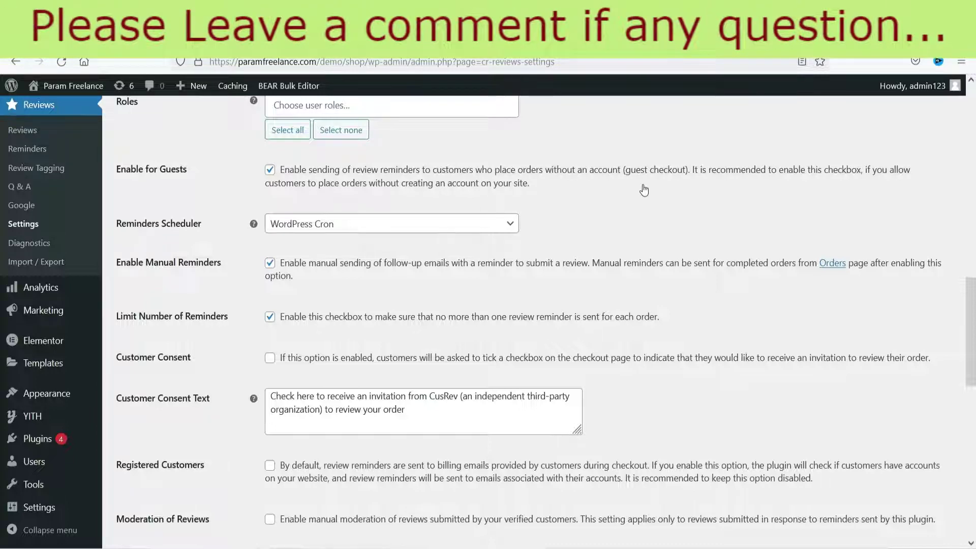
left_click(358, 222)
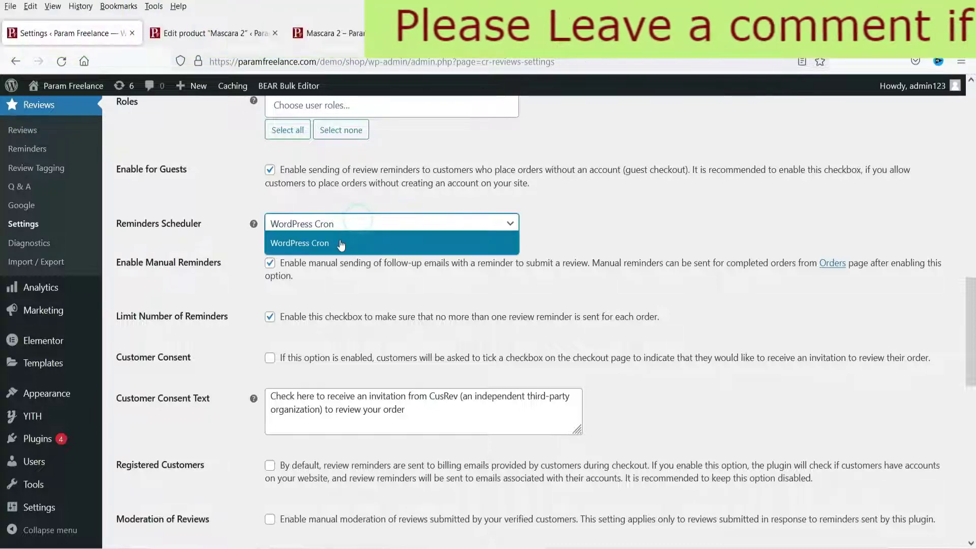
left_click(340, 244)
scroll(160, 154, "down", 3)
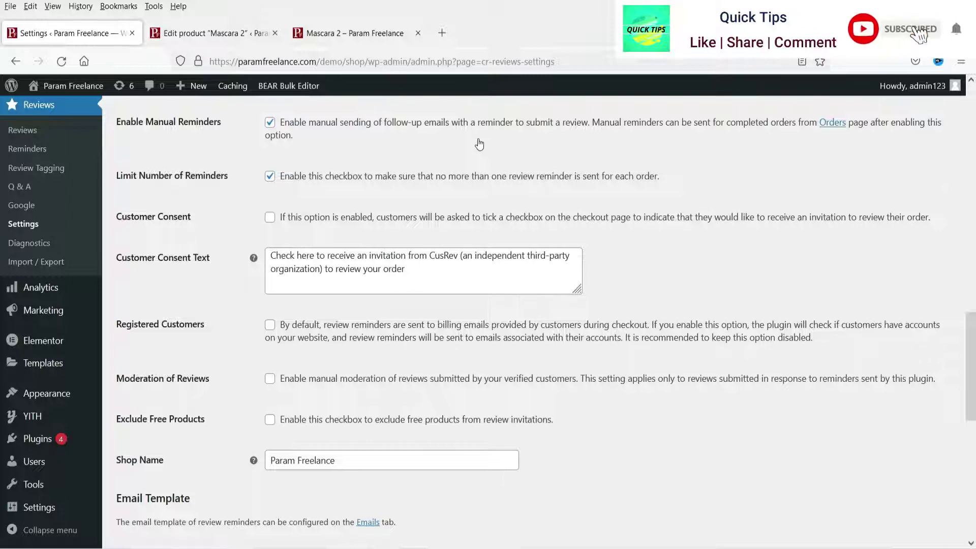
Disable Manual Reminders, enable Registered Customers and Moderation of Reviews, then save the reminder settings
left_click(270, 122)
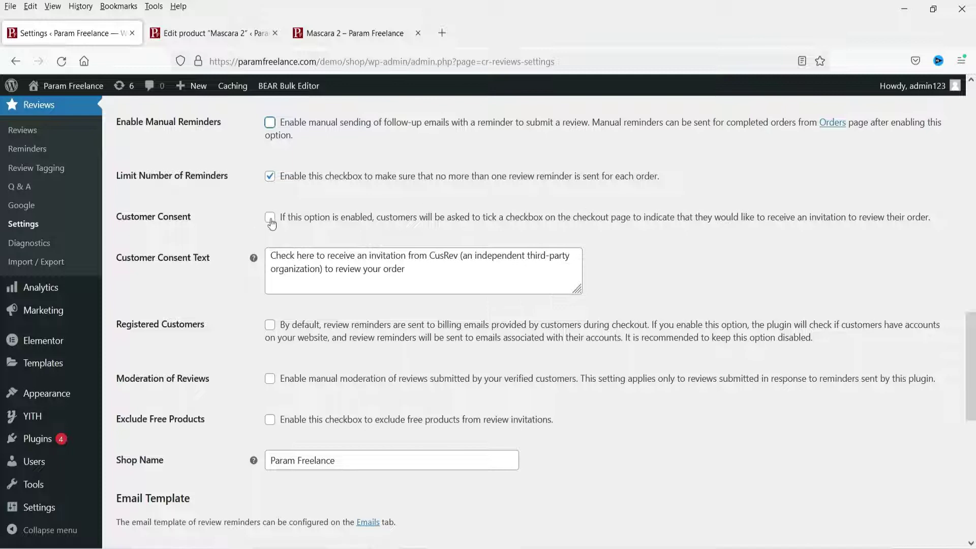
scroll(625, 266, "down", 2)
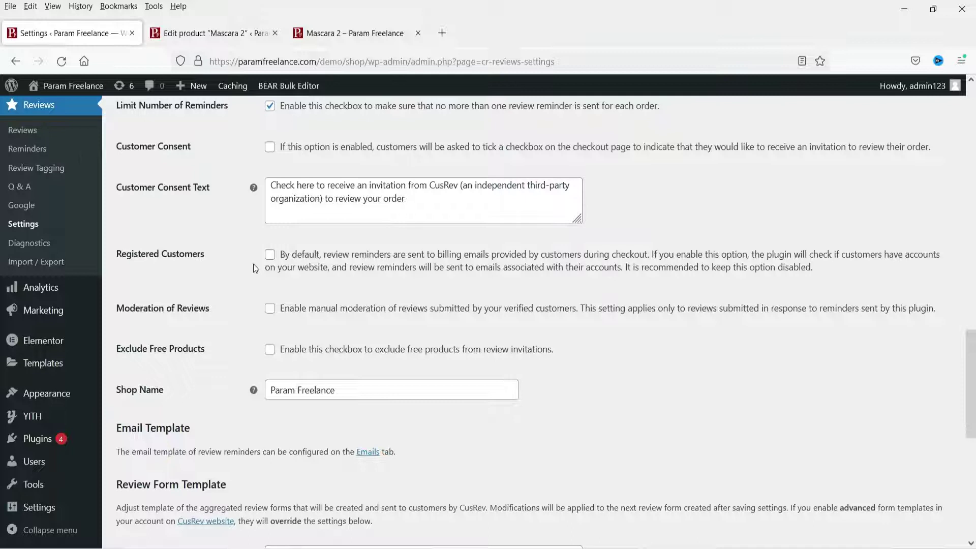
left_click(270, 254)
scroll(355, 276, "down", 3)
left_click(269, 171)
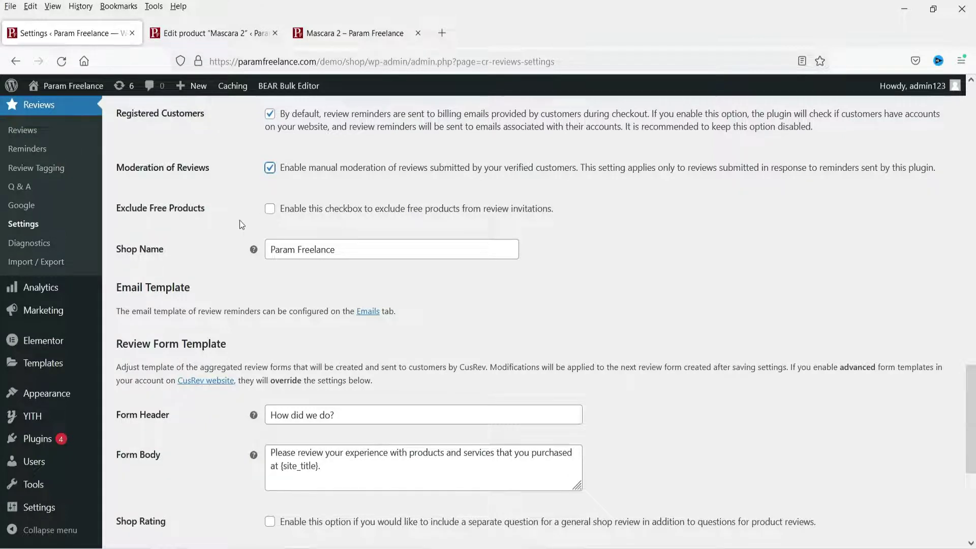
scroll(294, 268, "down", 3)
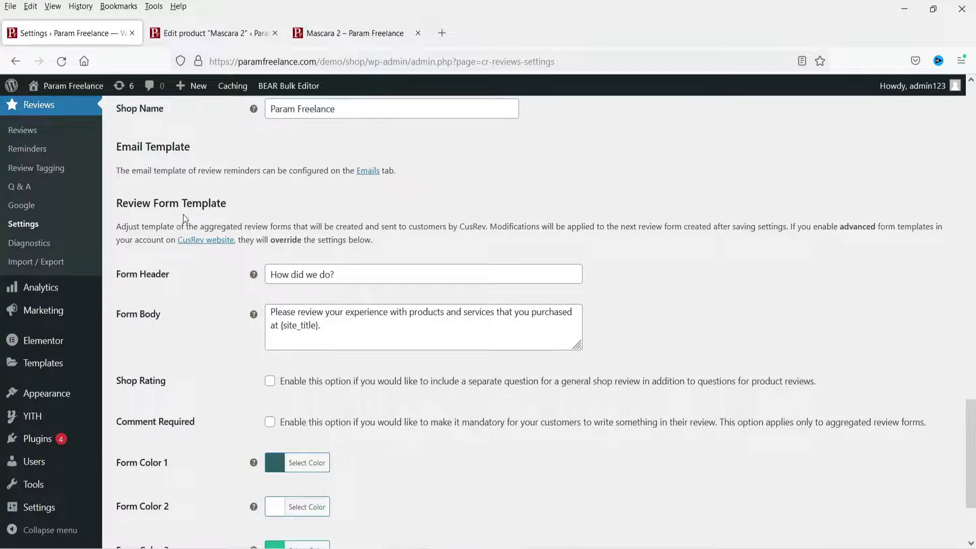
scroll(213, 152, "down", 2)
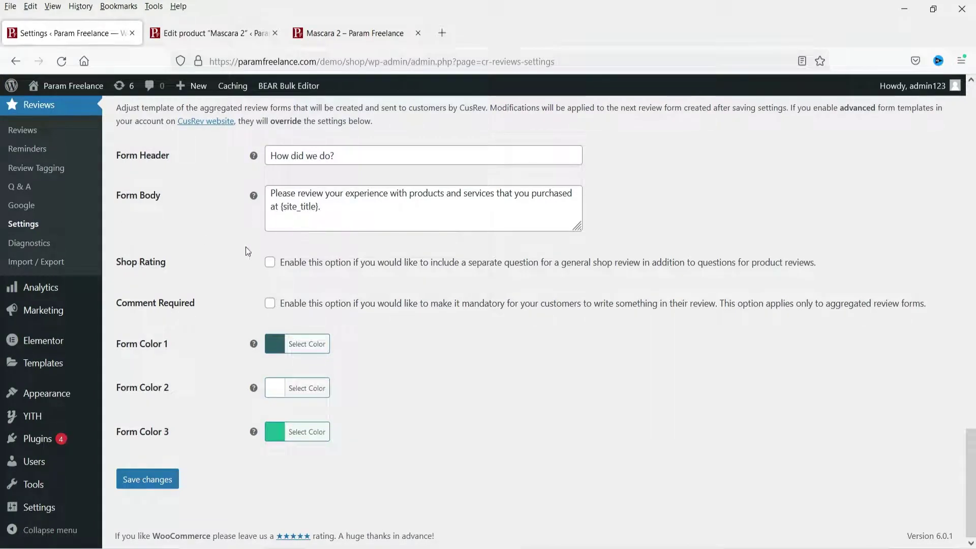
left_click(154, 486)
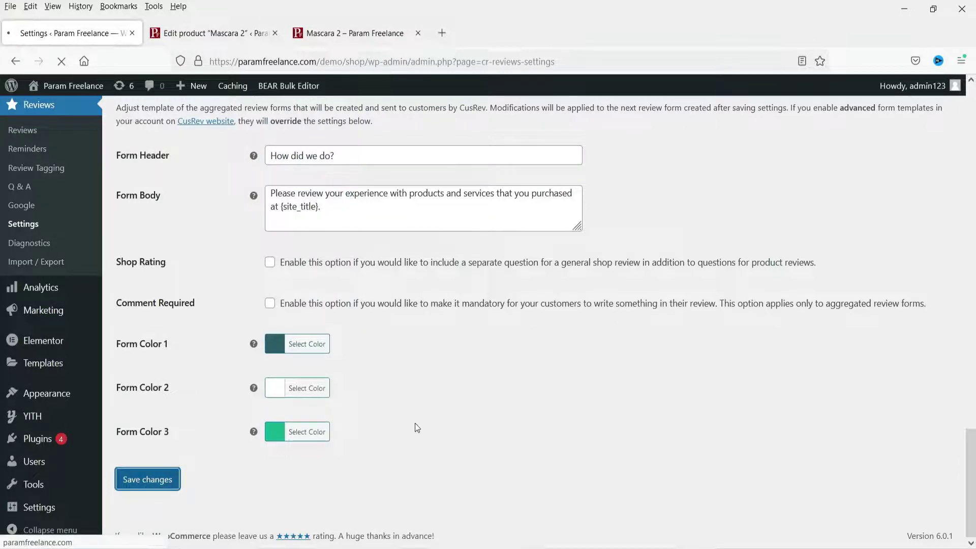
In Review Extensions, allow image attachments in reviews and set the maximum image size to 2
left_click(232, 146)
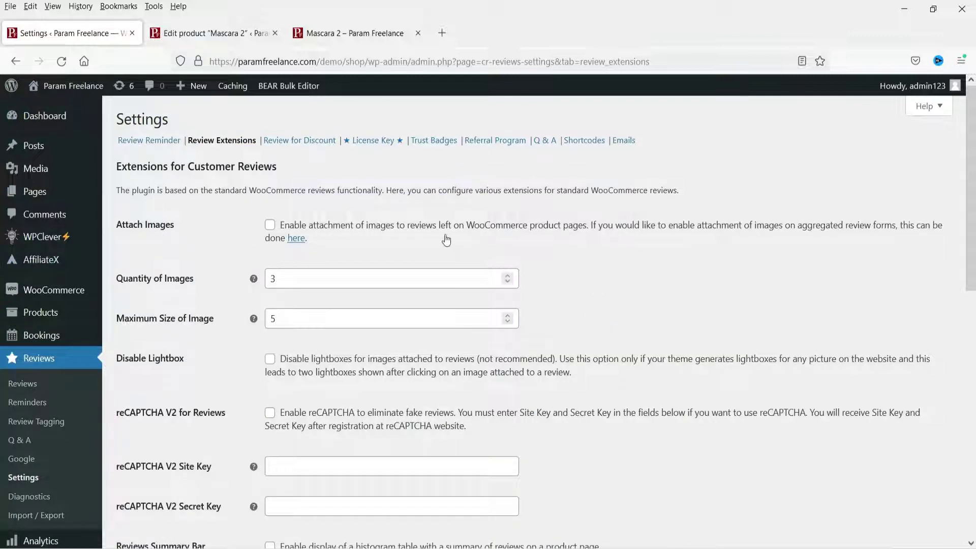
left_click(270, 226)
left_click(356, 33)
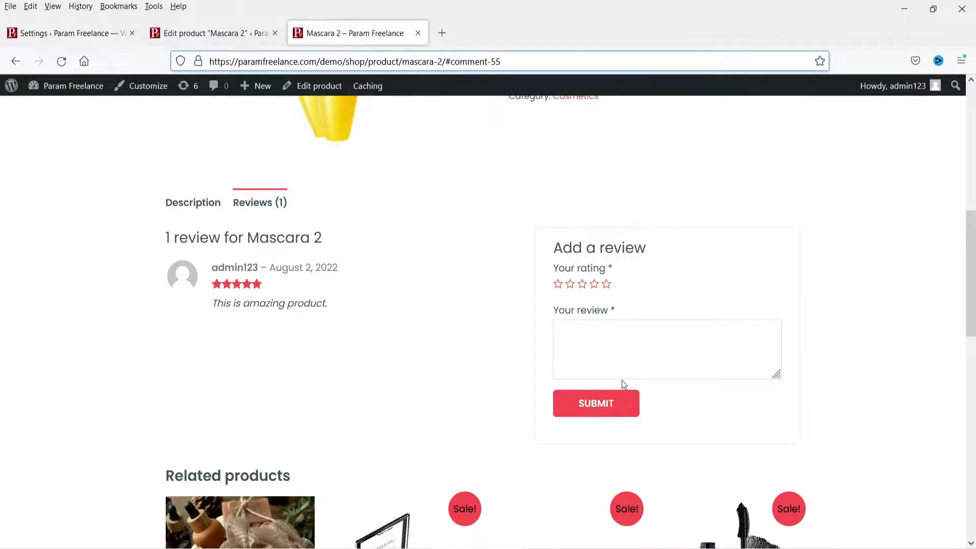
left_click(79, 33)
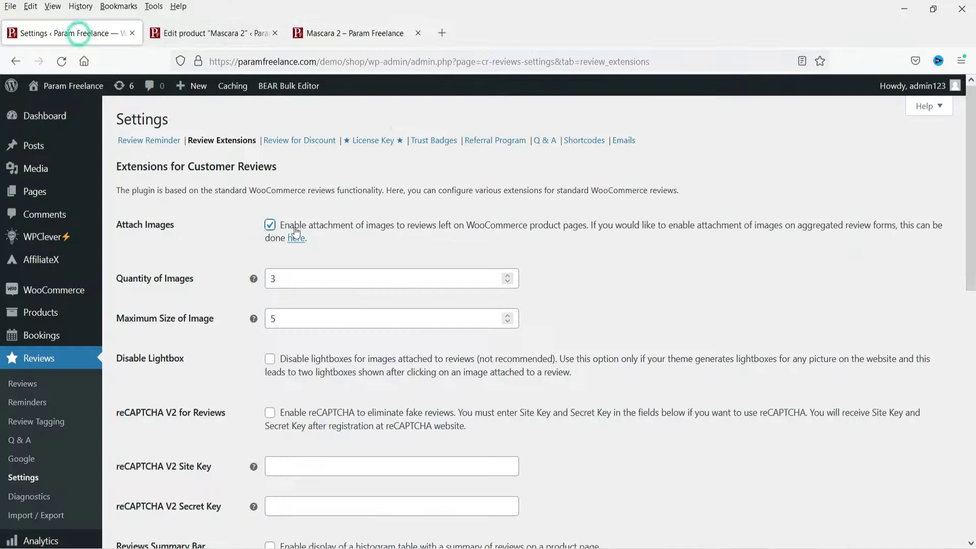
double_click(278, 279)
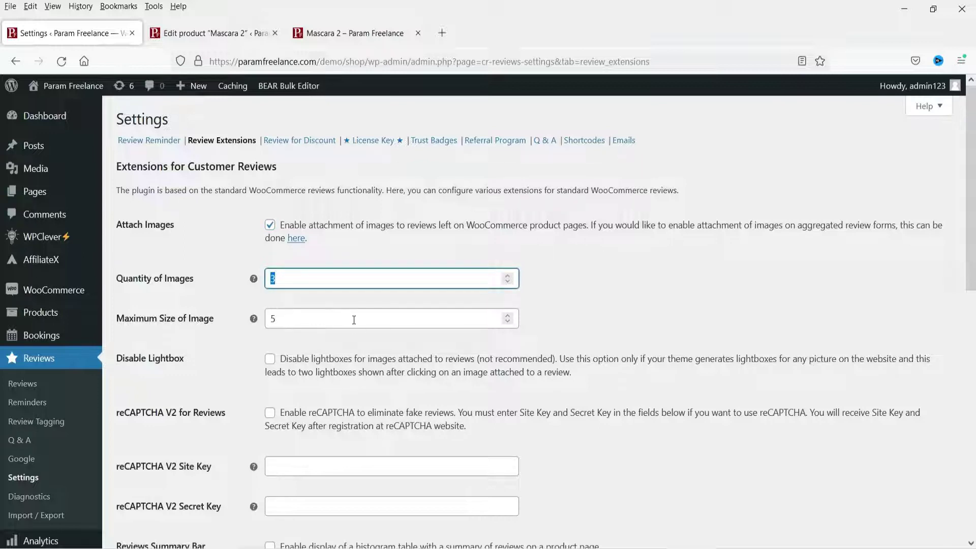
double_click(281, 318)
type("2")
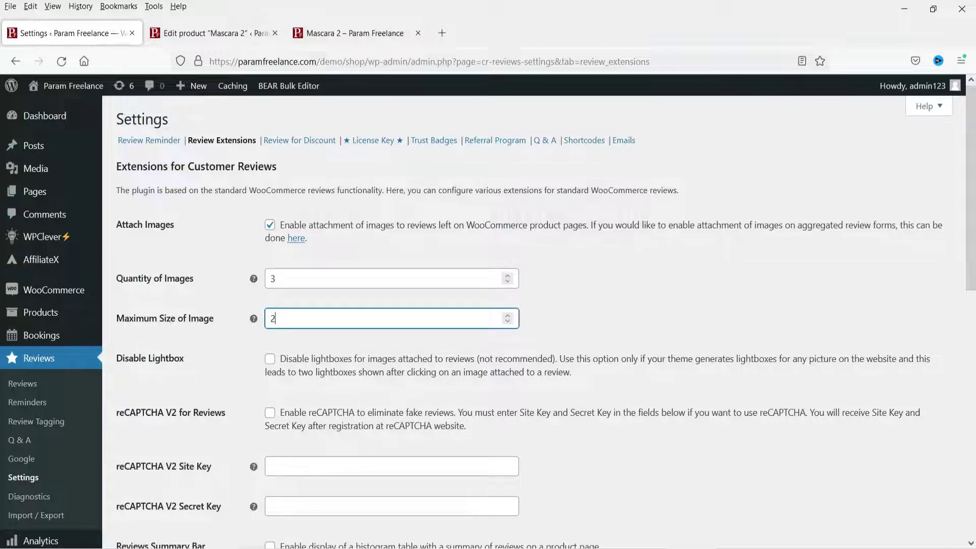
Turn on Reviews Summary Bar and Vote for Reviews, leaving branding removal enabled
scroll(381, 388, "down", 2)
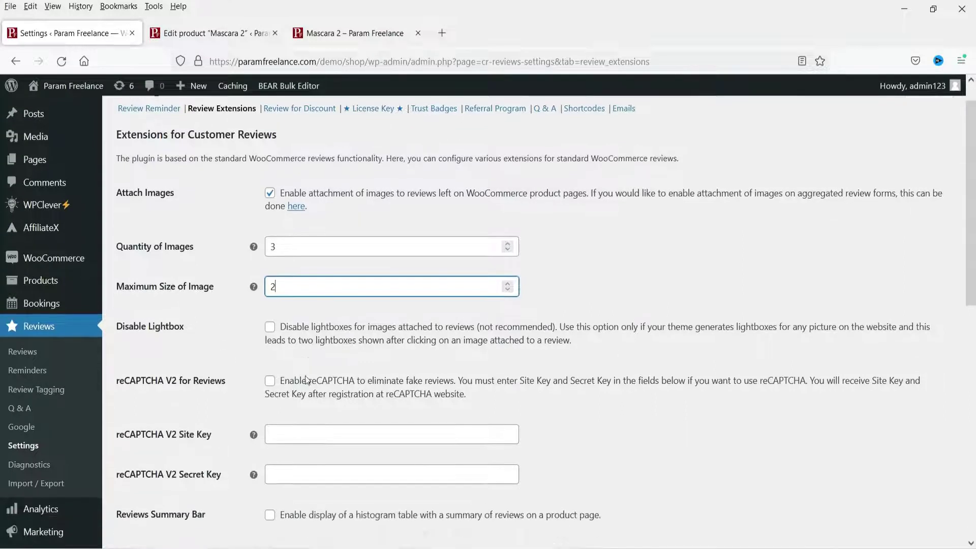
scroll(302, 311, "down", 4)
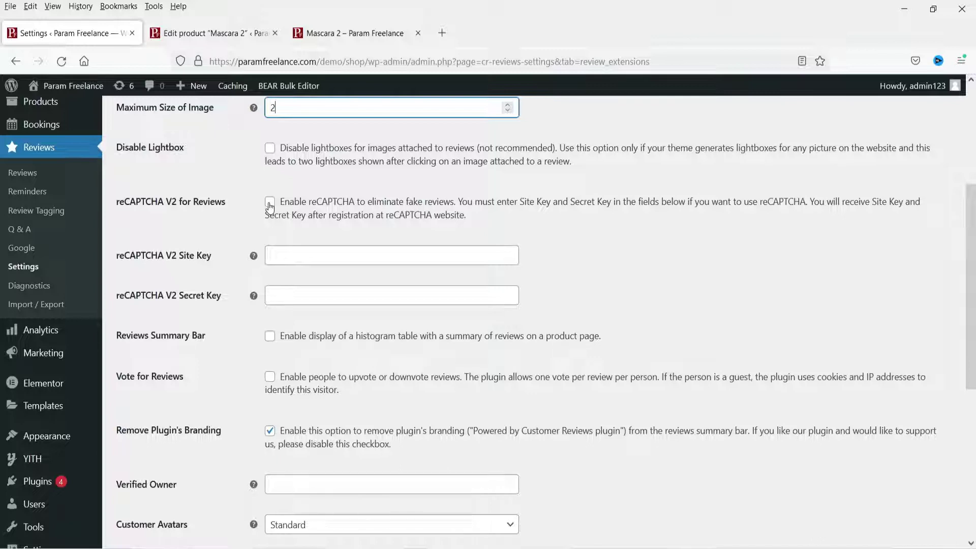
scroll(270, 206, "down", 2)
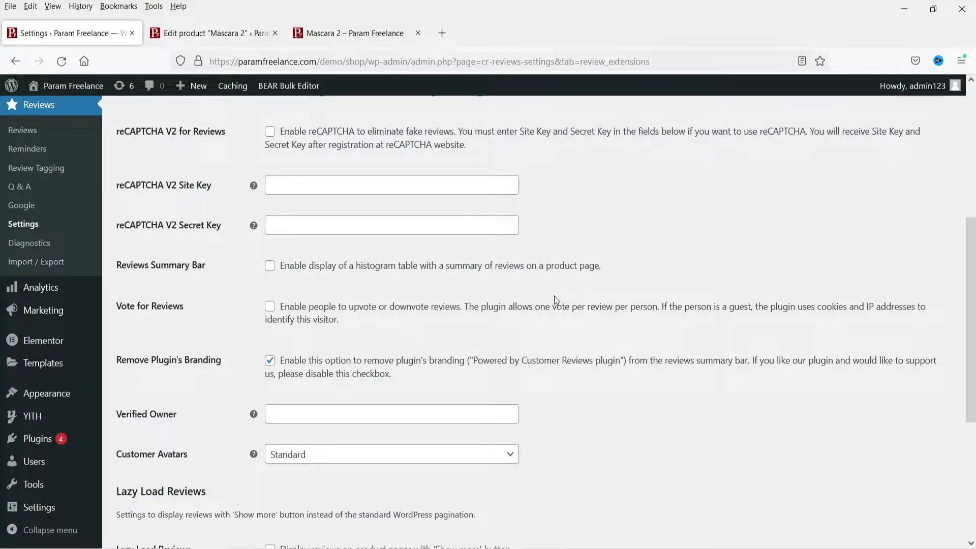
scroll(555, 296, "down", 3)
left_click(270, 125)
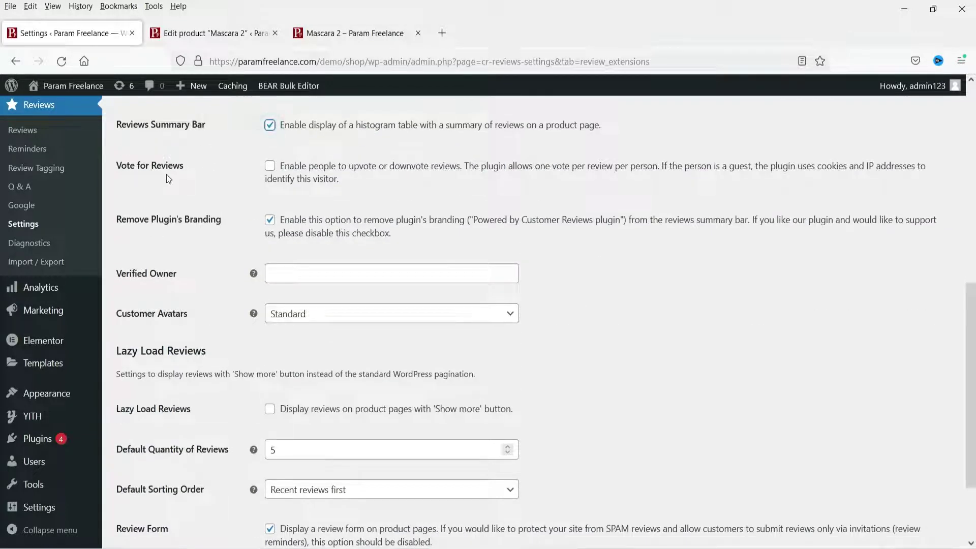
left_click(270, 166)
left_click(270, 220)
left_click(270, 220)
Enable Lazy Load Reviews and save the review extension settings
scroll(177, 289, "down", 2)
mouse_move(255, 206)
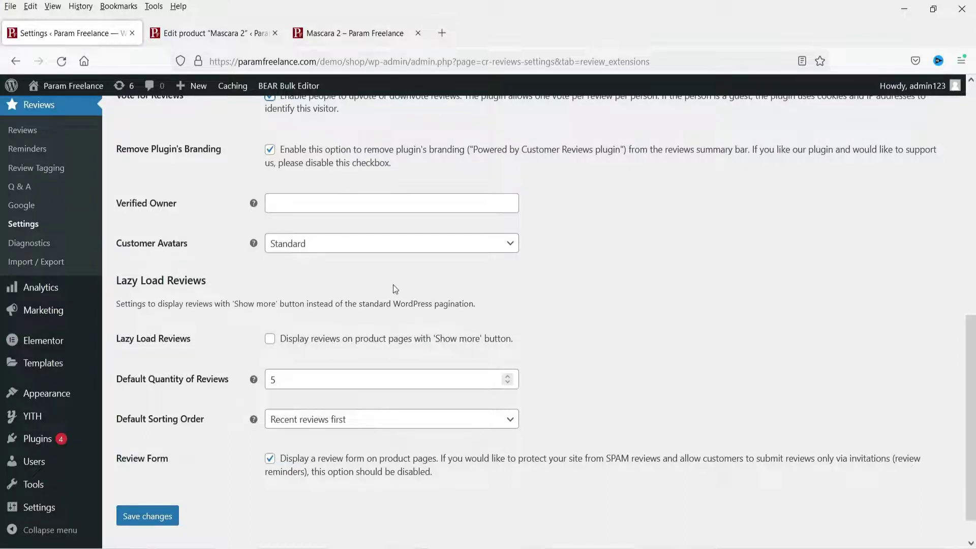
scroll(223, 304, "down", 1)
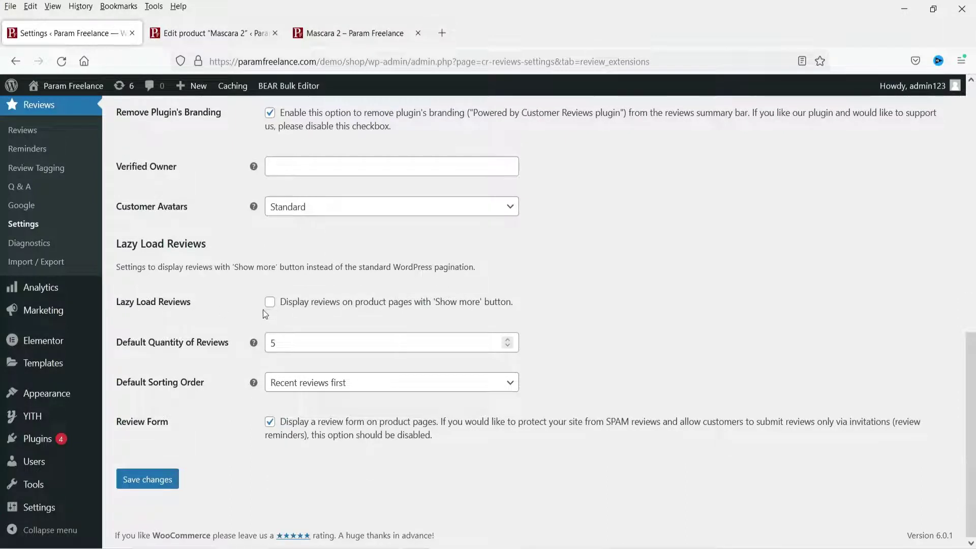
left_click(269, 302)
left_click(148, 481)
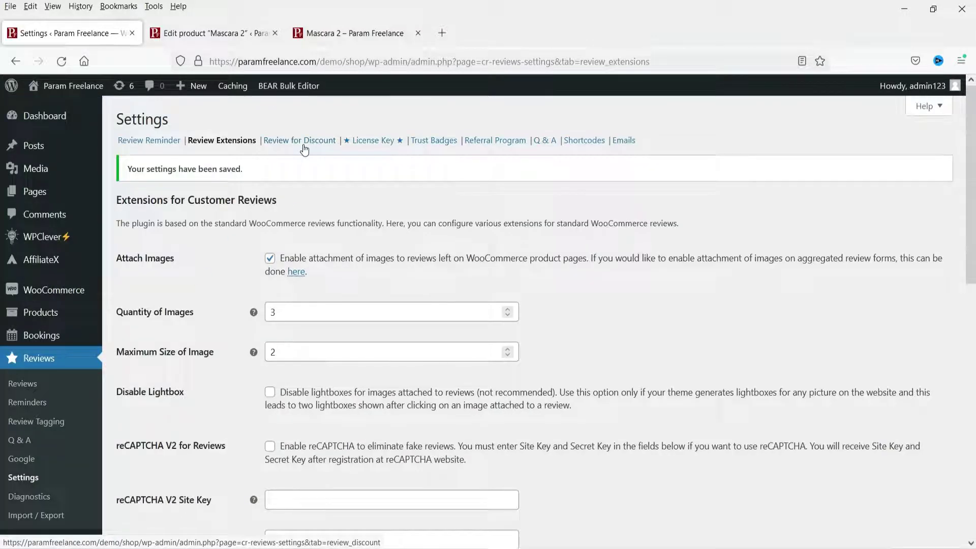
Enable Review for Discount coupons and paste the support e-mail as the Reply-To Address
left_click(304, 142)
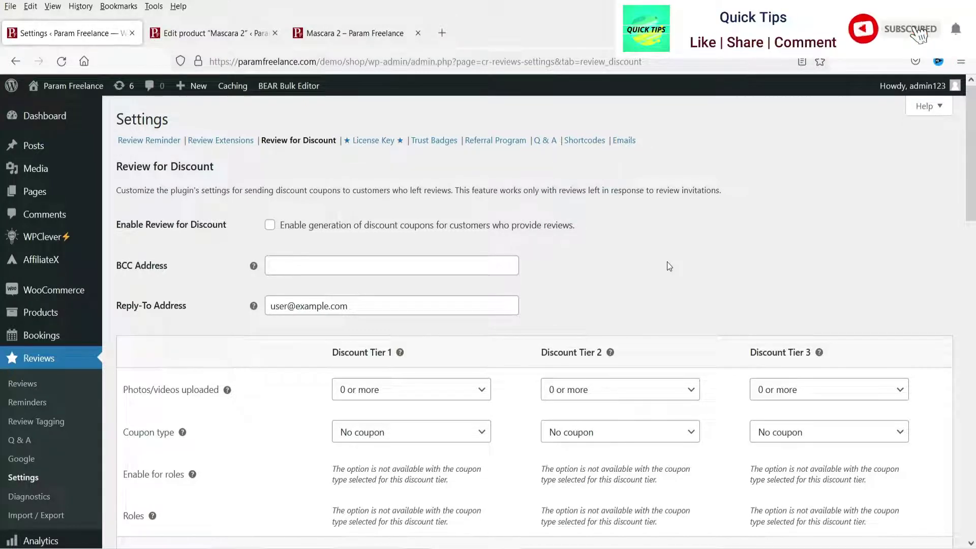
left_click(270, 226)
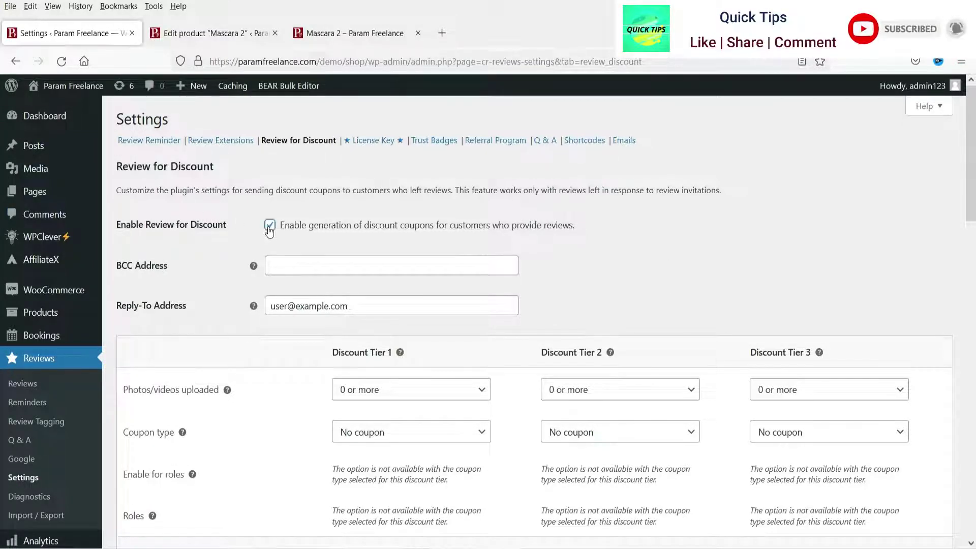
scroll(512, 247, "down", 1)
triple_click(328, 243)
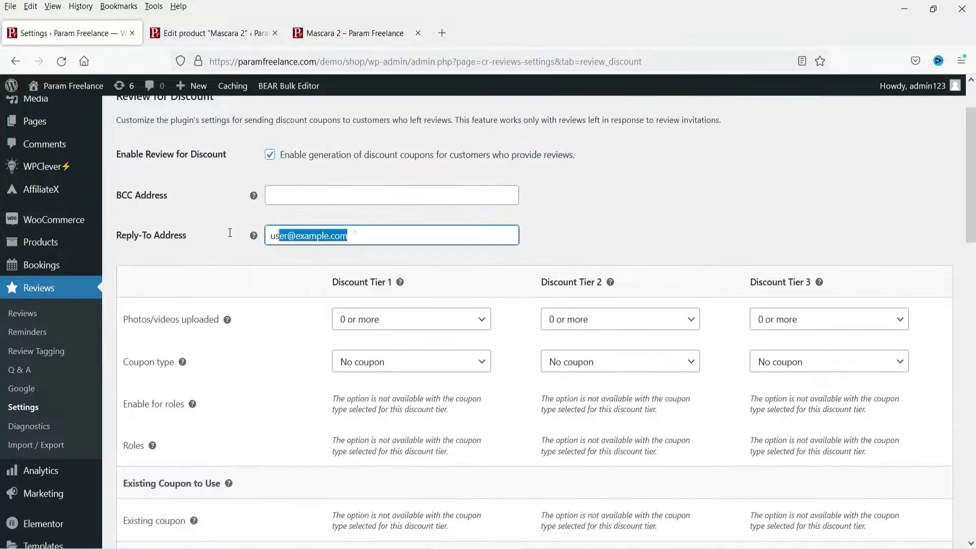
key("ctrl+v")
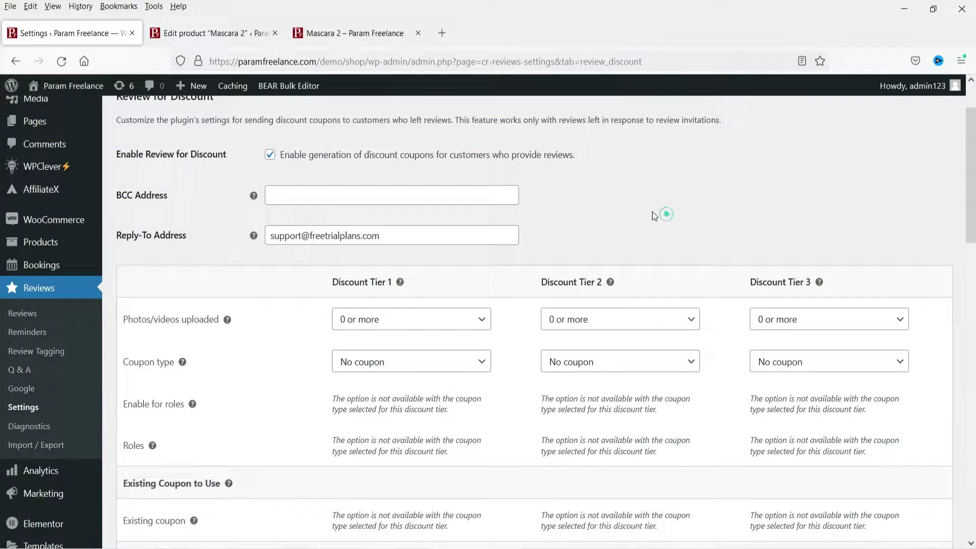
Set the Tier 1 coupon type to New coupon
scroll(652, 212, "down", 2)
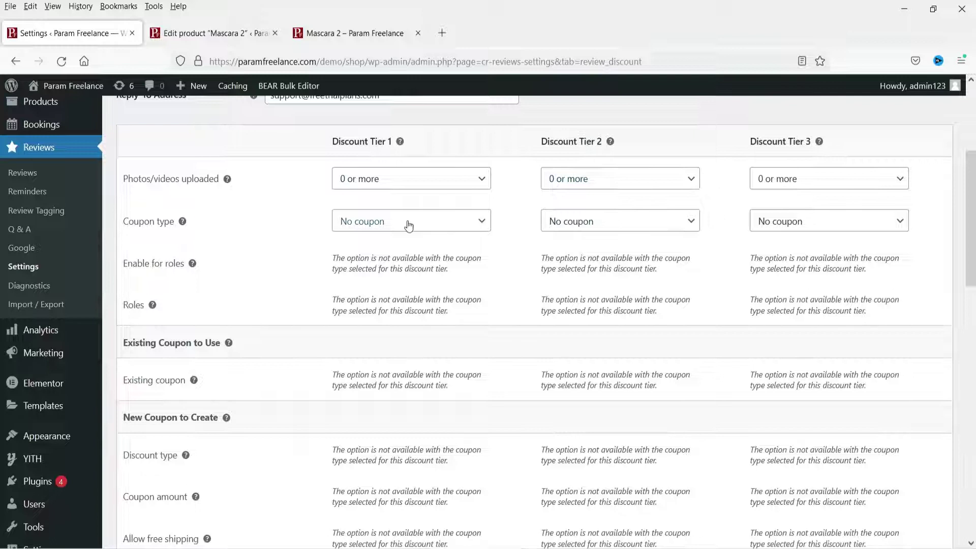
left_click(408, 189)
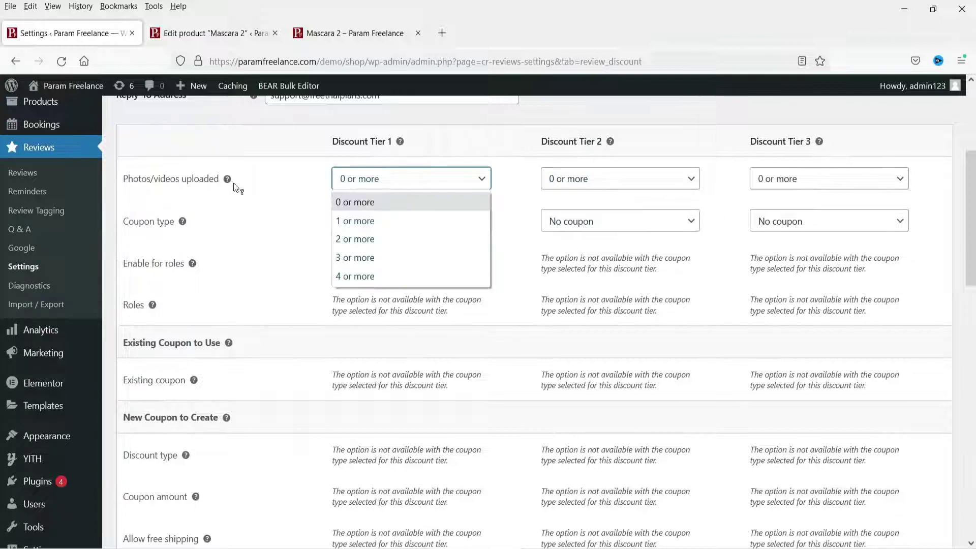
left_click(235, 188)
left_click(409, 222)
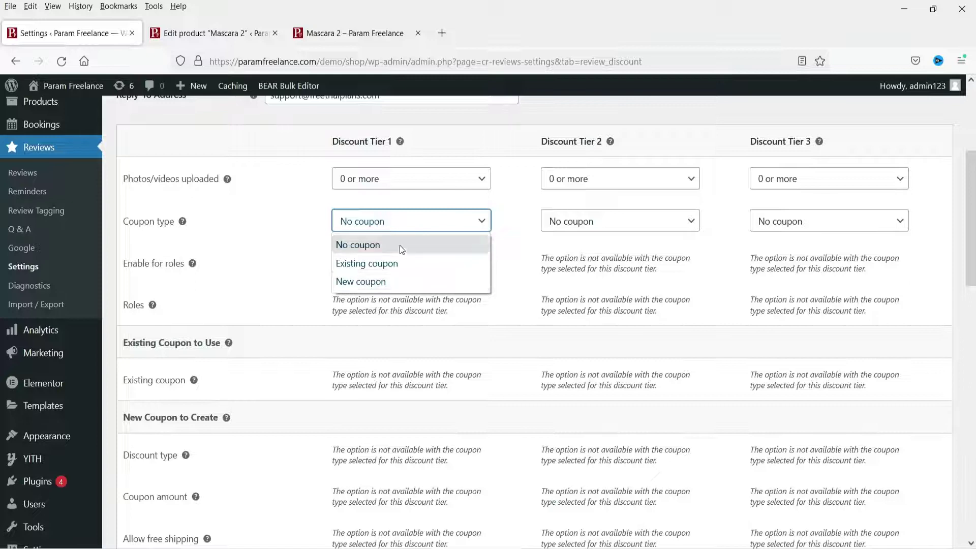
left_click(288, 266)
scroll(392, 226, "down", 3)
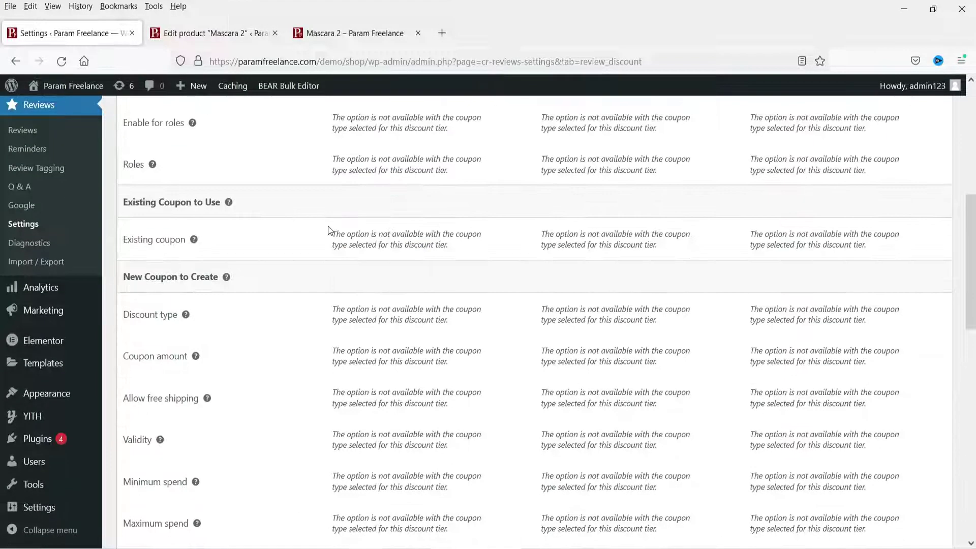
scroll(376, 244, "up", 2)
left_click(387, 150)
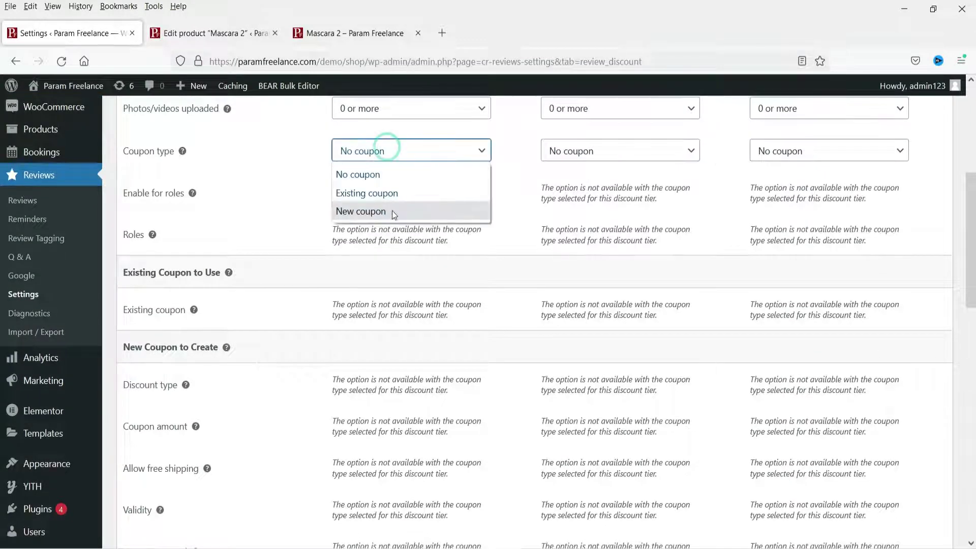
left_click(392, 211)
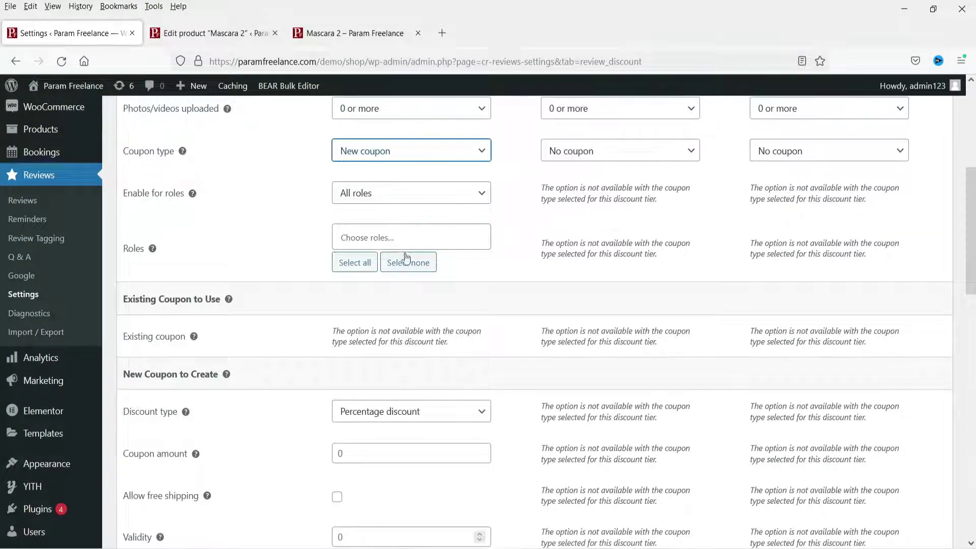
Make the Tier 1 coupon a Fixed product discount of 50 and save the settings
scroll(407, 259, "down", 4)
left_click(384, 212)
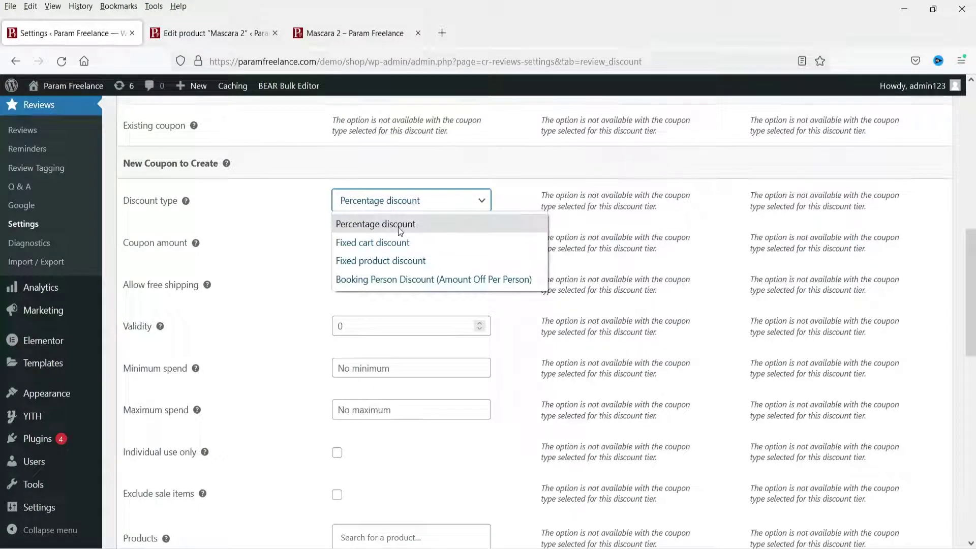
left_click(403, 260)
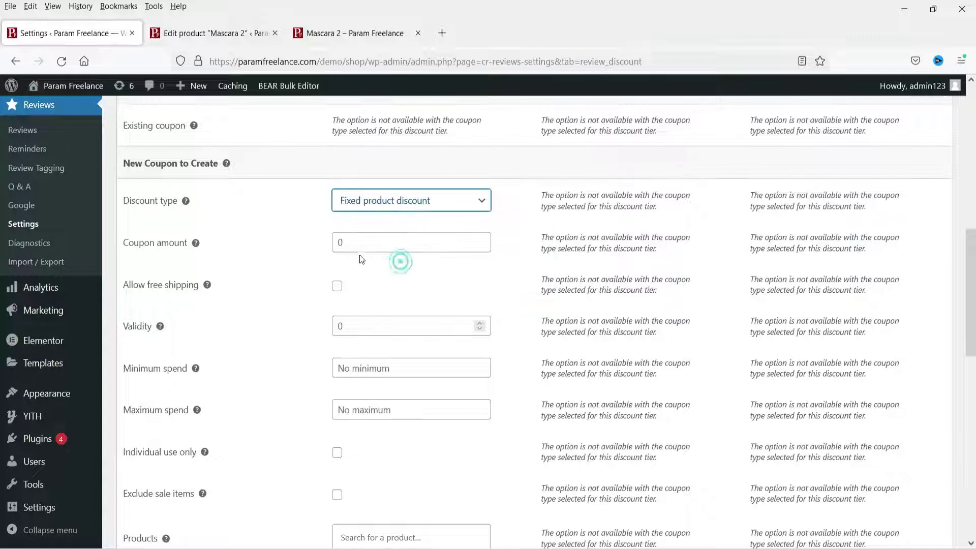
left_click(340, 242)
type("50")
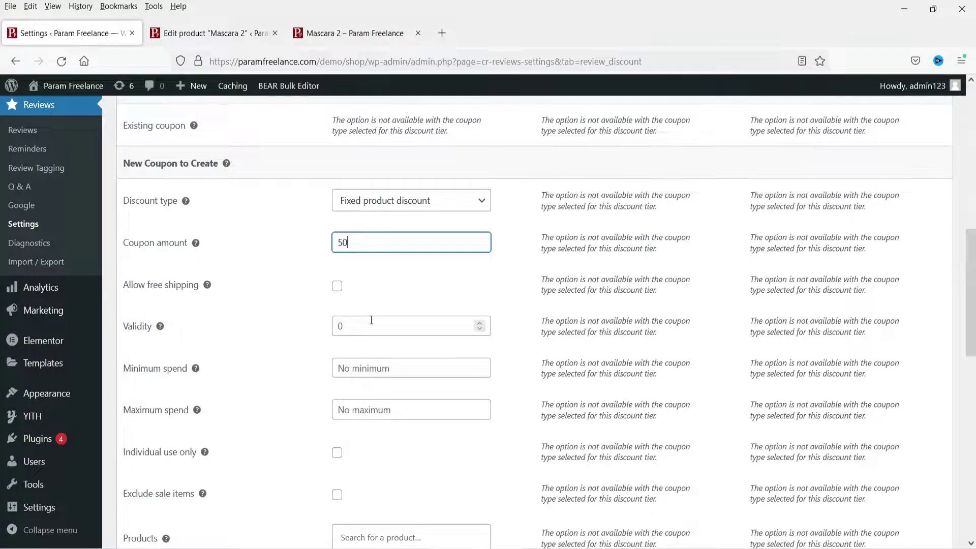
scroll(364, 259, "down", 2)
scroll(362, 255, "down", 6)
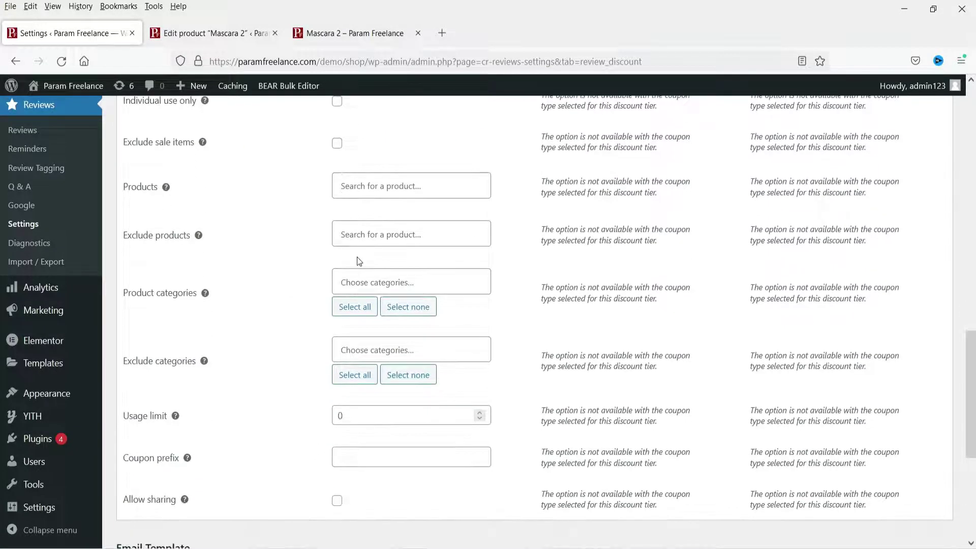
scroll(380, 257, "down", 5)
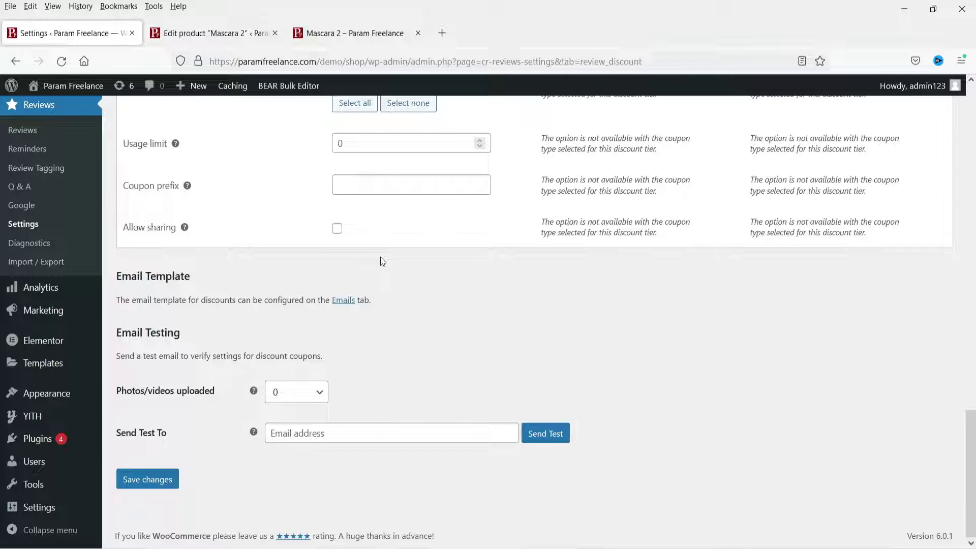
left_click(155, 485)
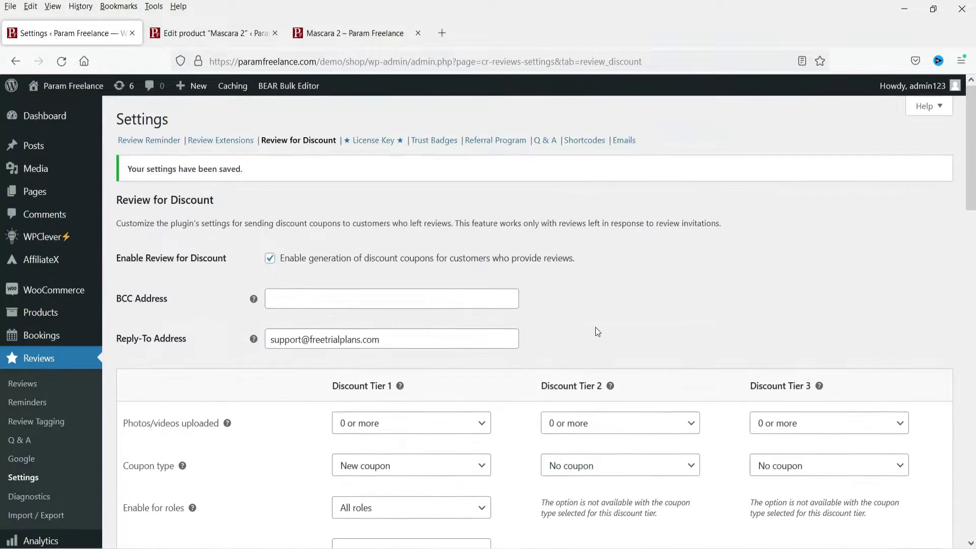
Show the ★ License Key ★ tab and read the free and professional license key types
left_click(379, 146)
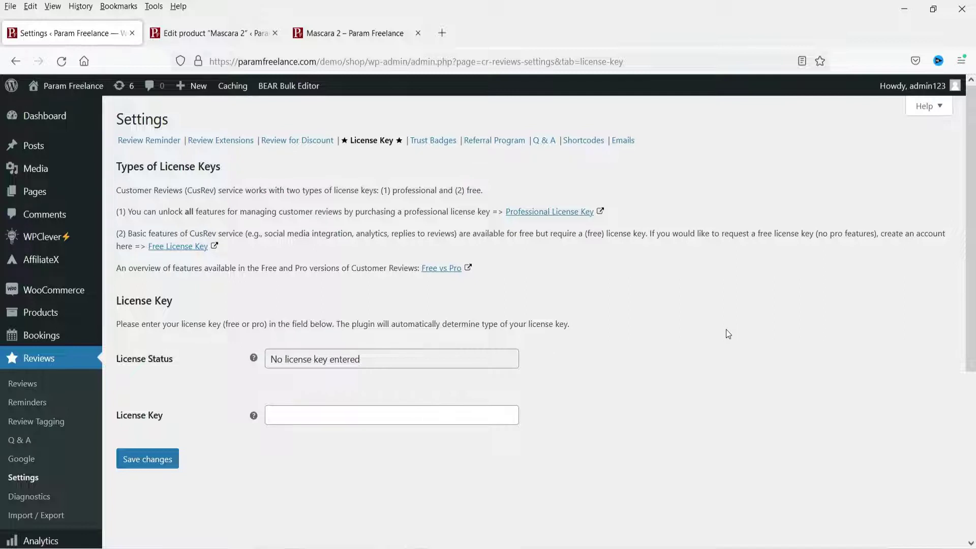
left_click_drag(129, 233, 455, 236)
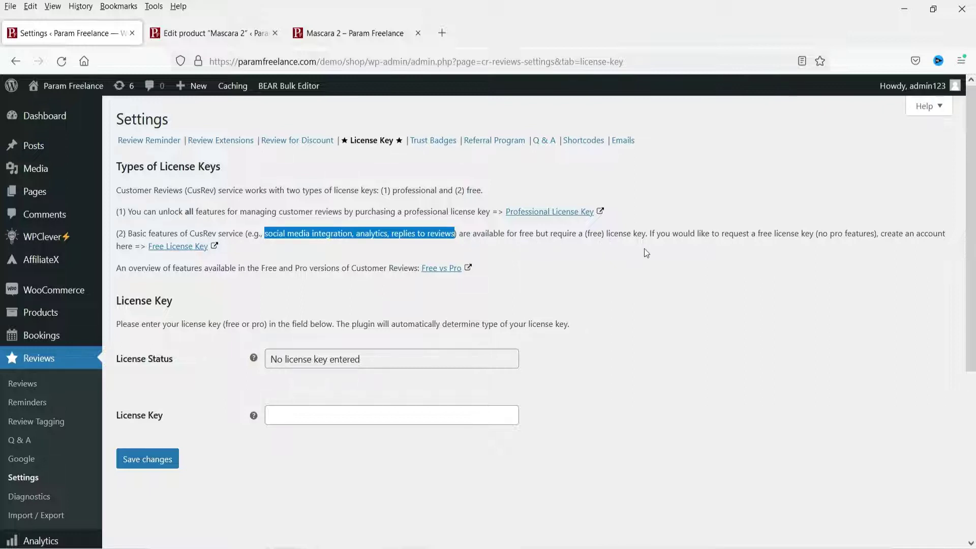
left_click(562, 280)
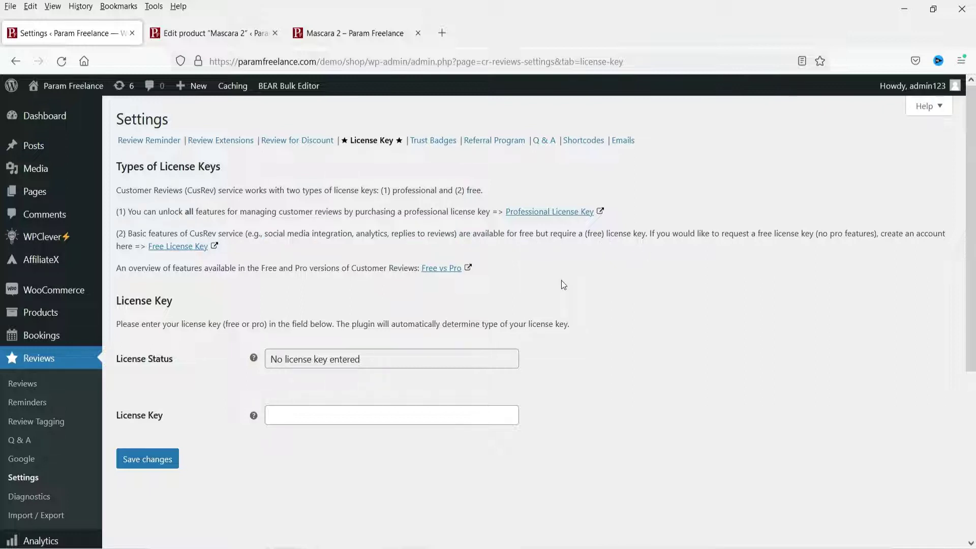
Register for a free CusRev key, entering the first name, last name and e-mail twice
left_click(187, 249)
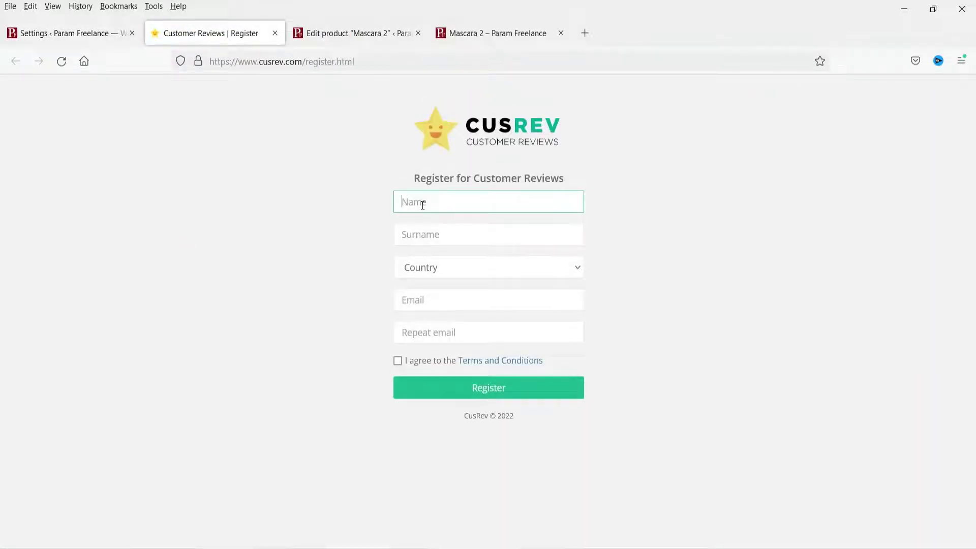
type("Prashant")
key("Tab")
type("M")
key("Tab")
key("i")
key("Tab")
key("Tab")
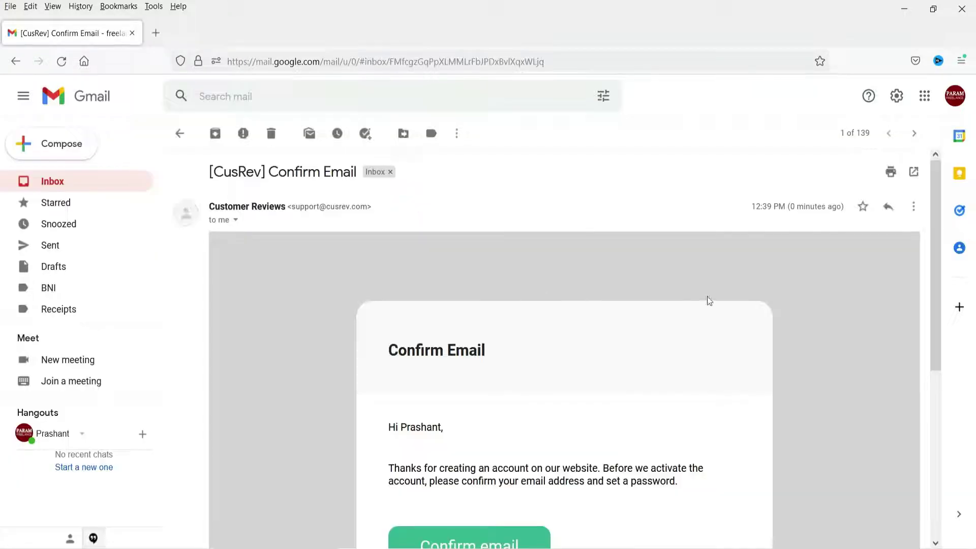
scroll(709, 300, "down", 4)
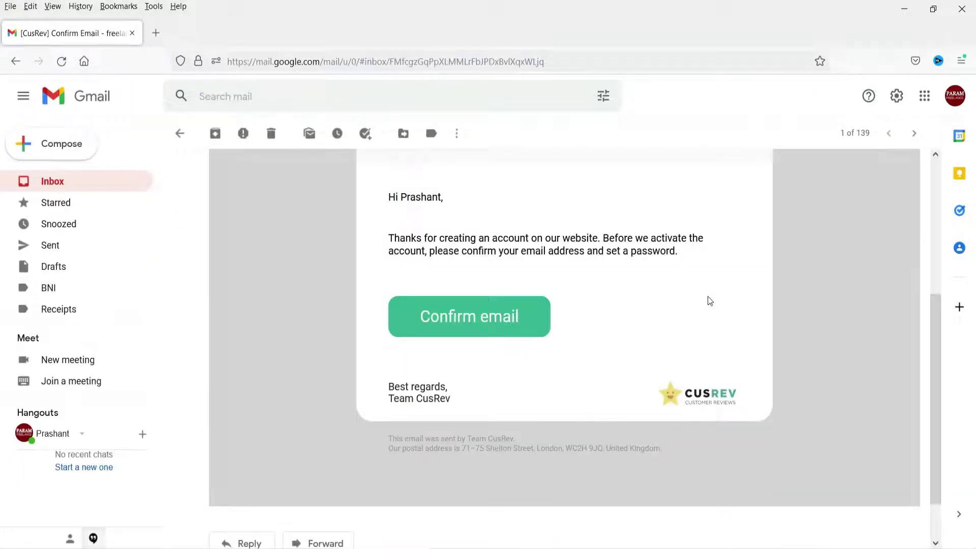
left_click(477, 323)
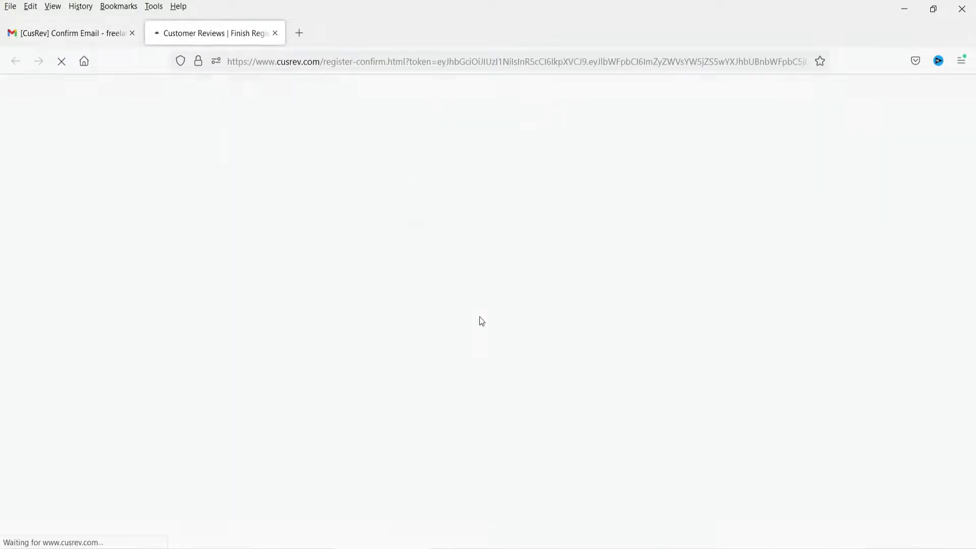
Enter and repeat the account password, finish registration, and select the Free license key
left_click(456, 202)
type("a")
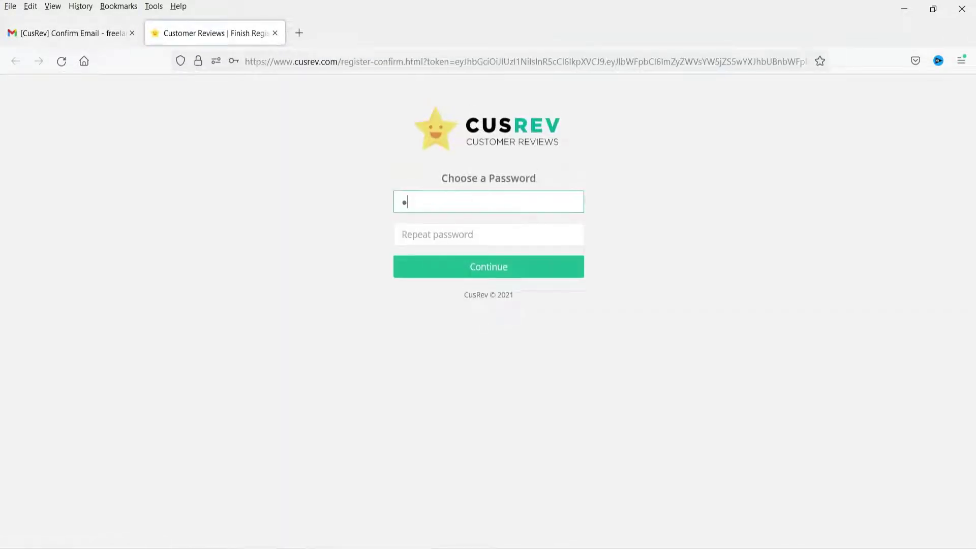
key("Tab")
key("ctrl+v")
key("Return")
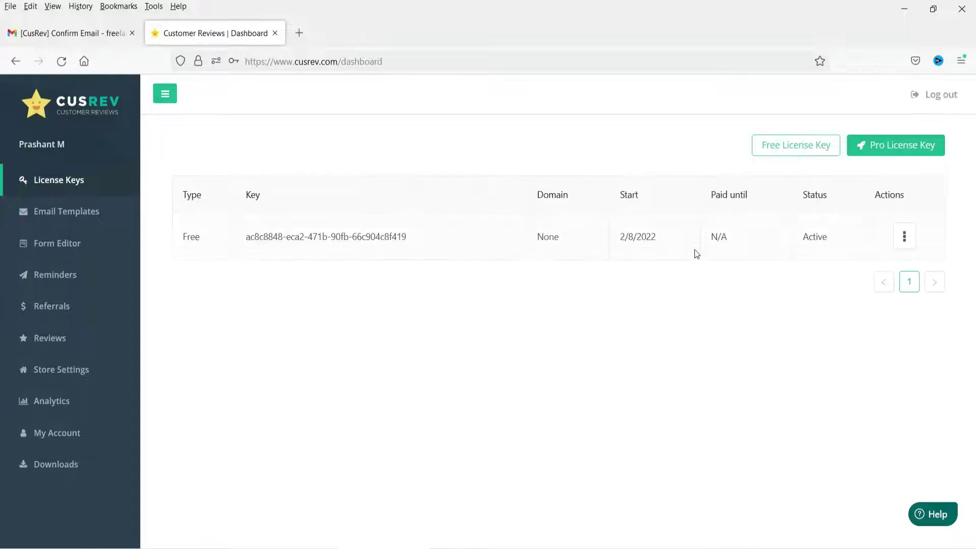
triple_click(266, 239)
key("ctrl+c")
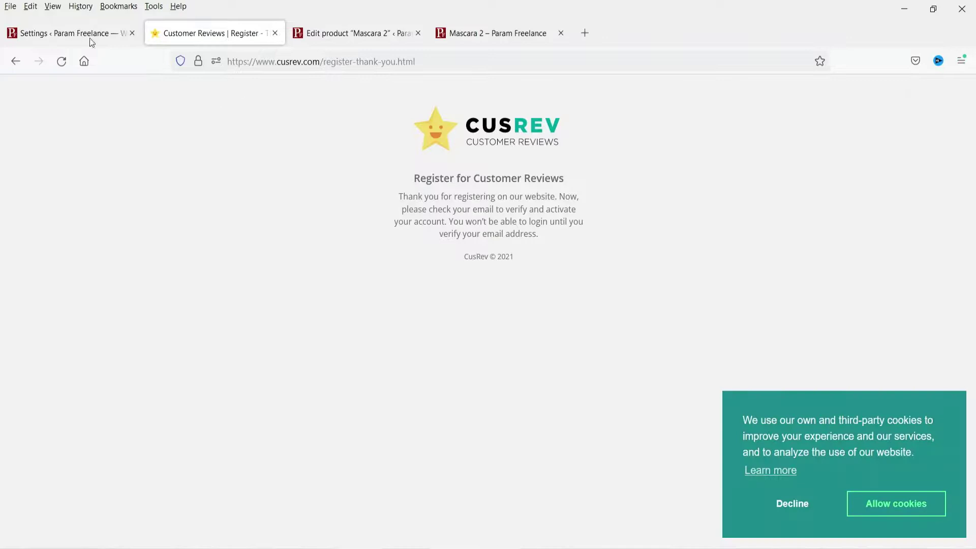
Paste the free CusRev key into the WordPress License Key field and save it
left_click(84, 36)
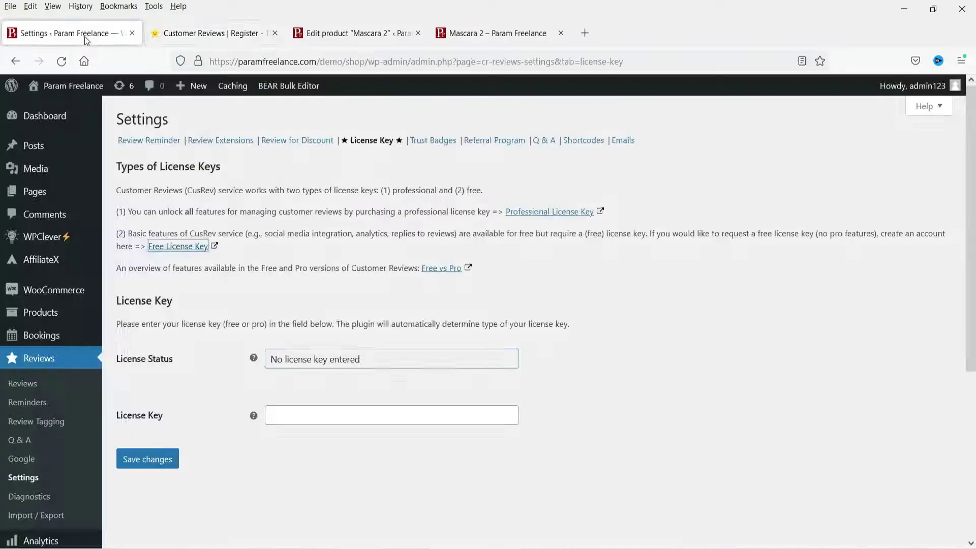
left_click(295, 417)
key("ctrl+v")
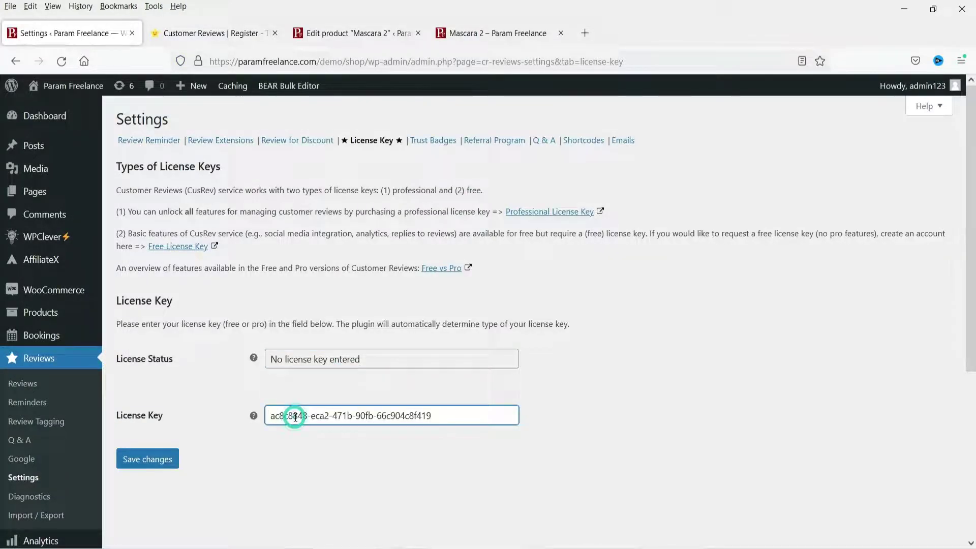
left_click(162, 465)
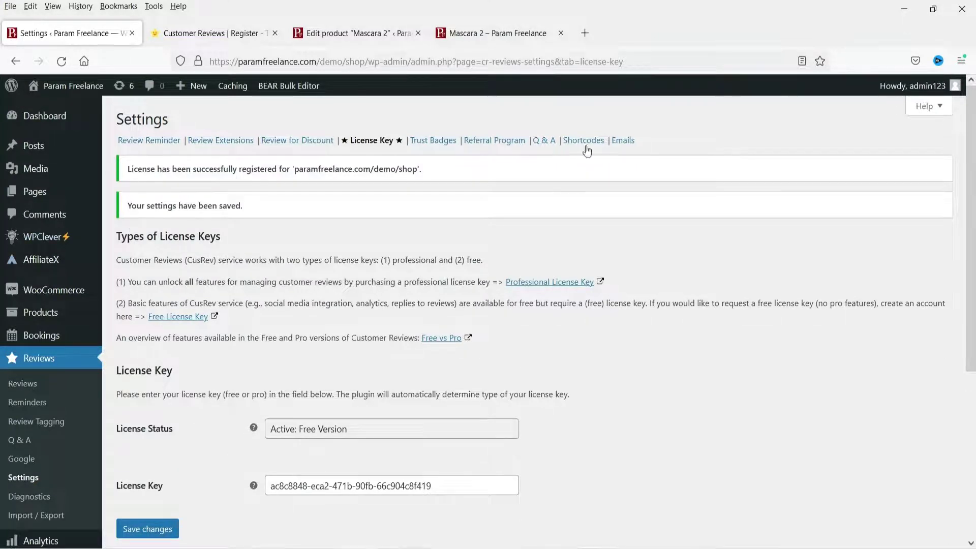
left_click(496, 144)
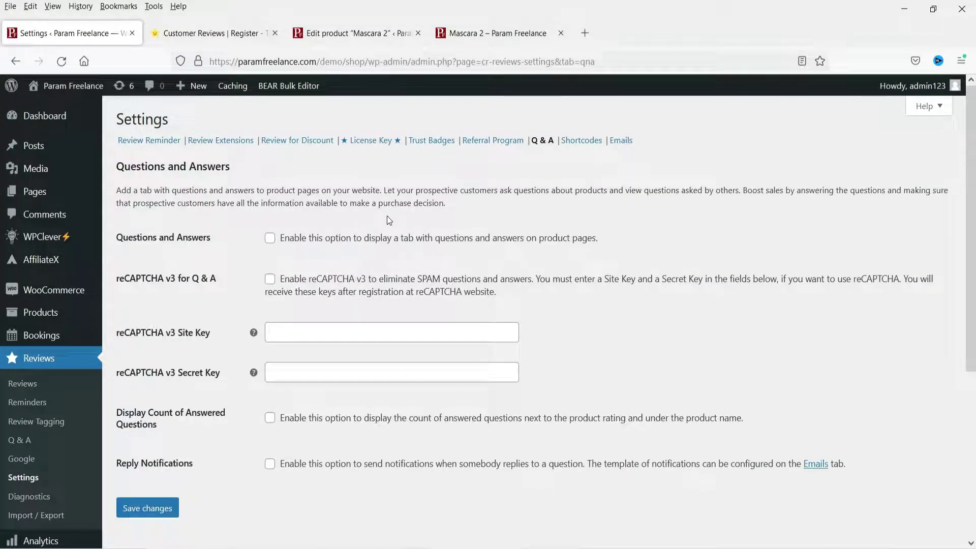
Enable Questions and Answers, Display Count of Answered Questions and Reply Notifications, then save
left_click(270, 239)
scroll(525, 339, "down", 3)
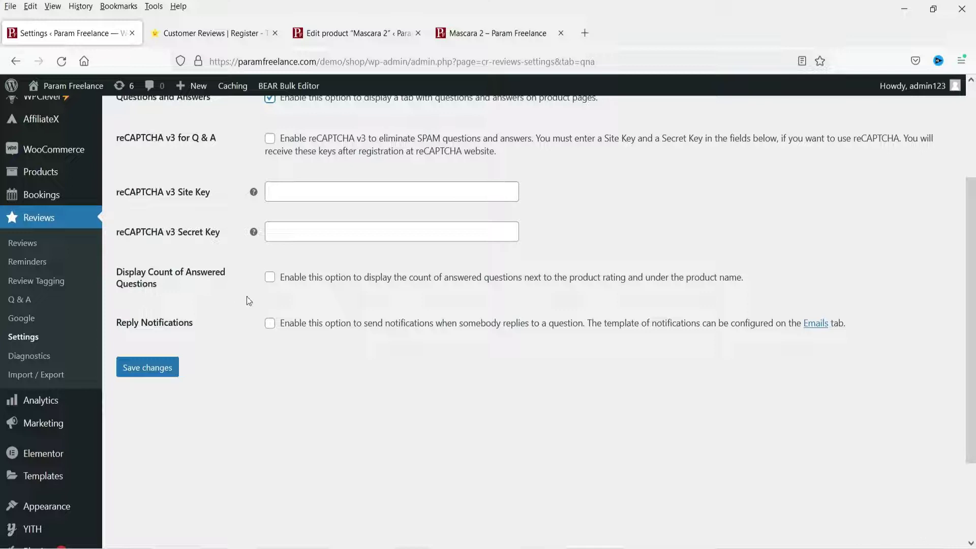
left_click(270, 278)
left_click(270, 324)
left_click(159, 373)
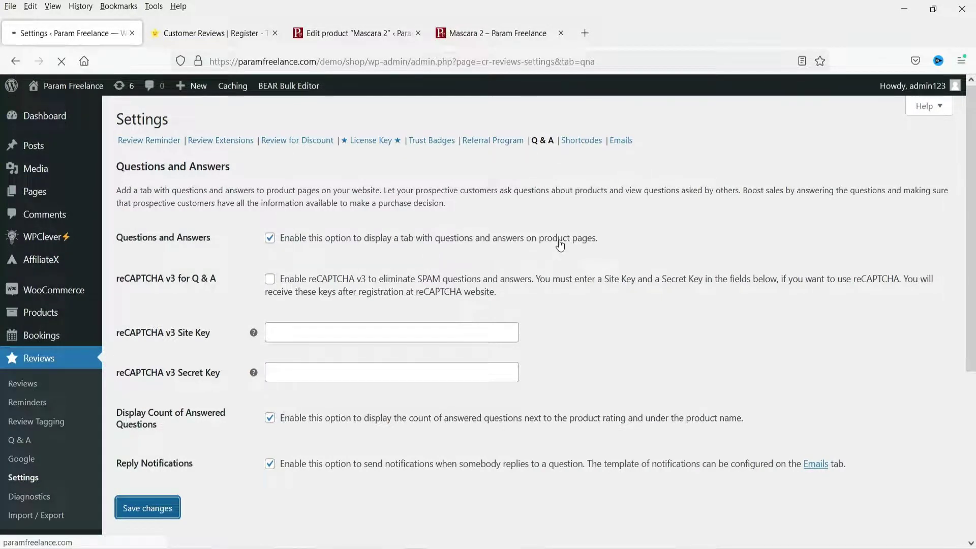
Reload the Mascara 2 page and check the review summary and sort options
left_click(478, 33)
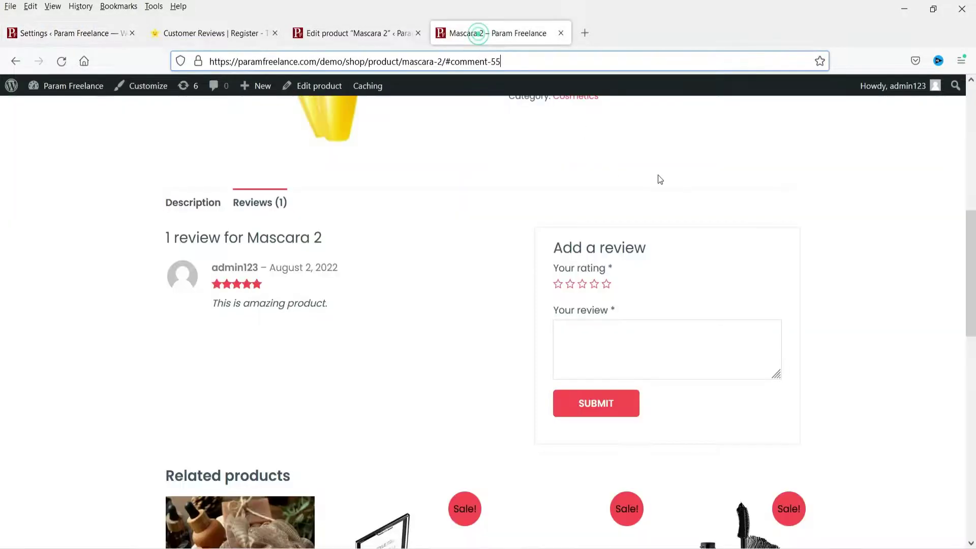
left_click(61, 61)
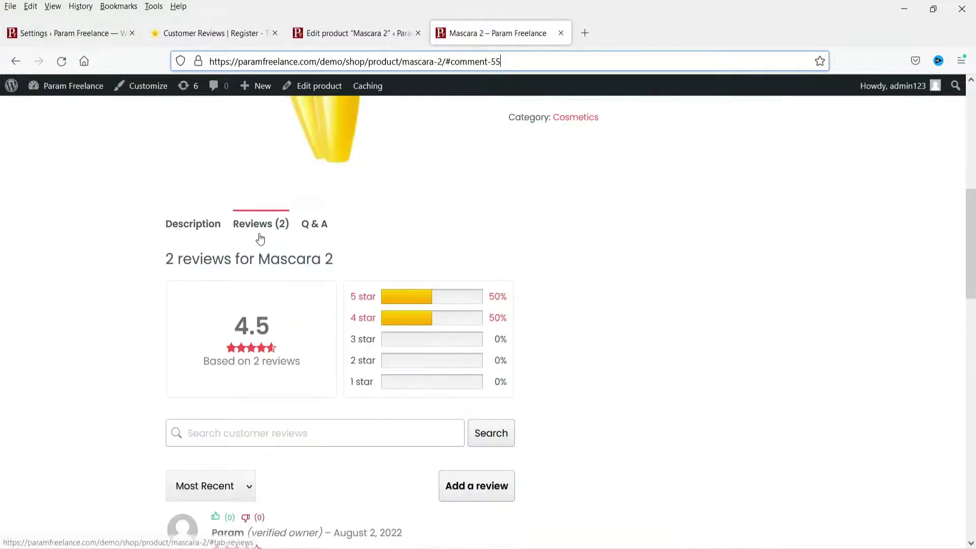
scroll(324, 325, "down", 1)
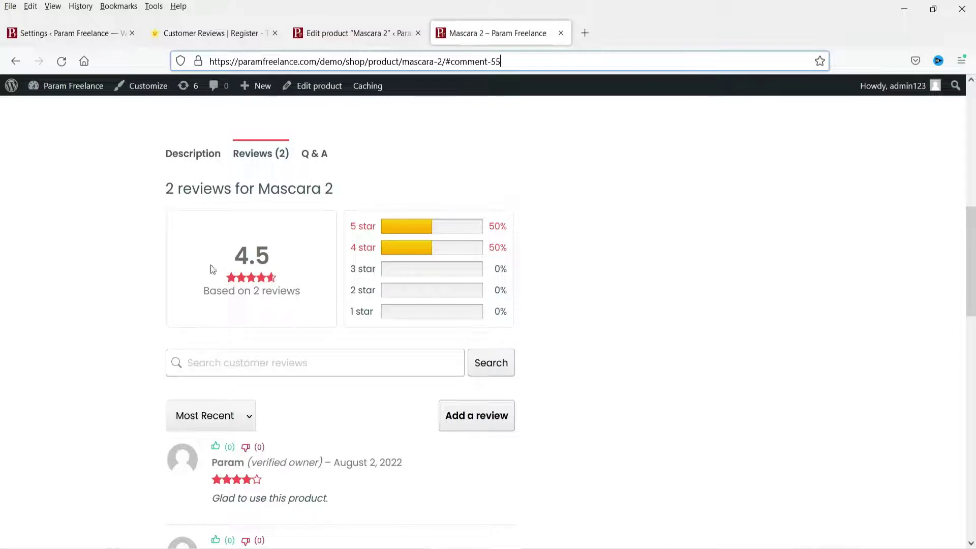
scroll(684, 287, "down", 1)
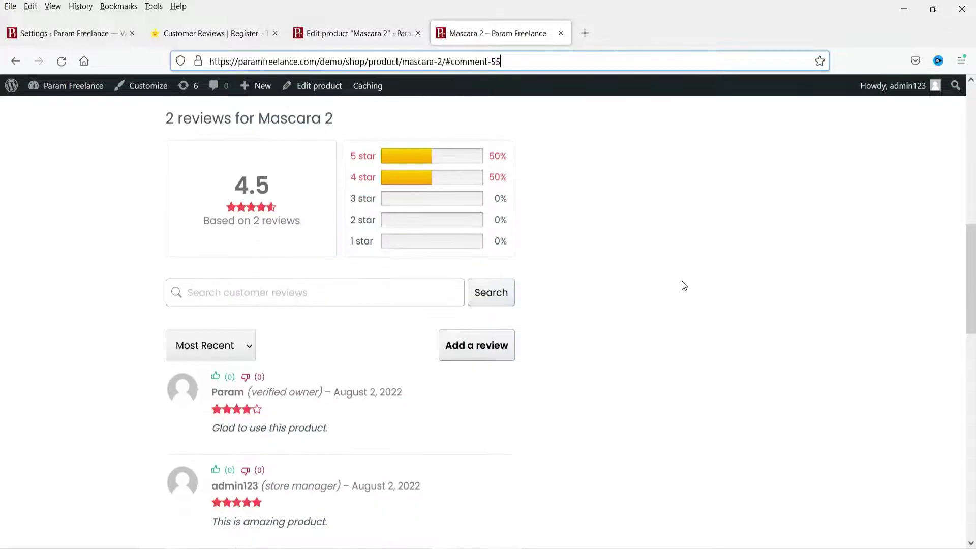
scroll(637, 279, "down", 2)
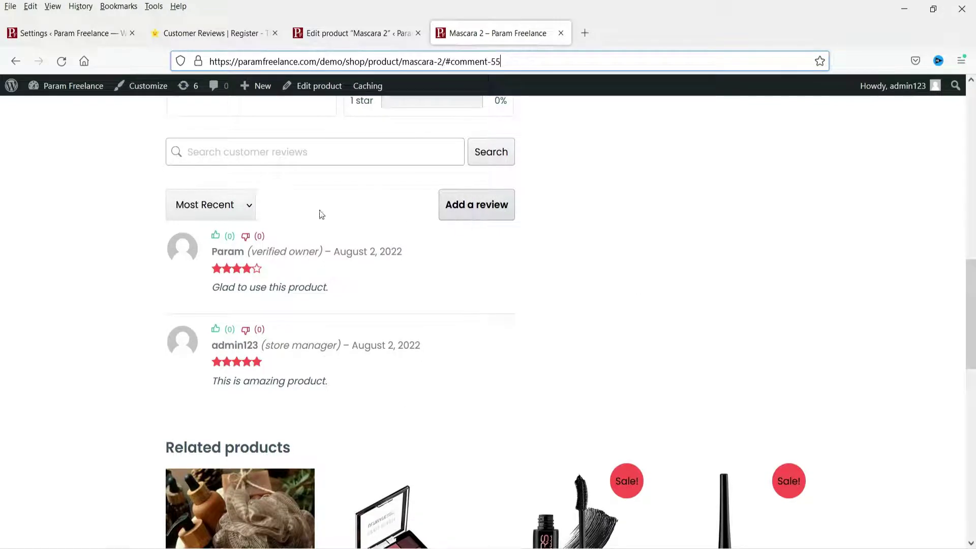
left_click(246, 205)
left_click(246, 205)
scroll(326, 229, "up", 4)
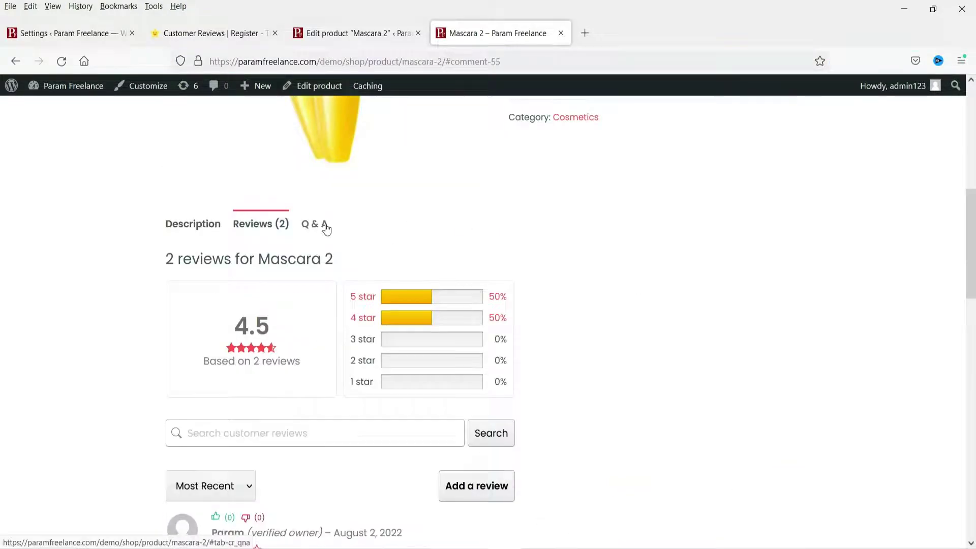
Look through the product's Q & A section and its answer search, then return to reviews
left_click(310, 225)
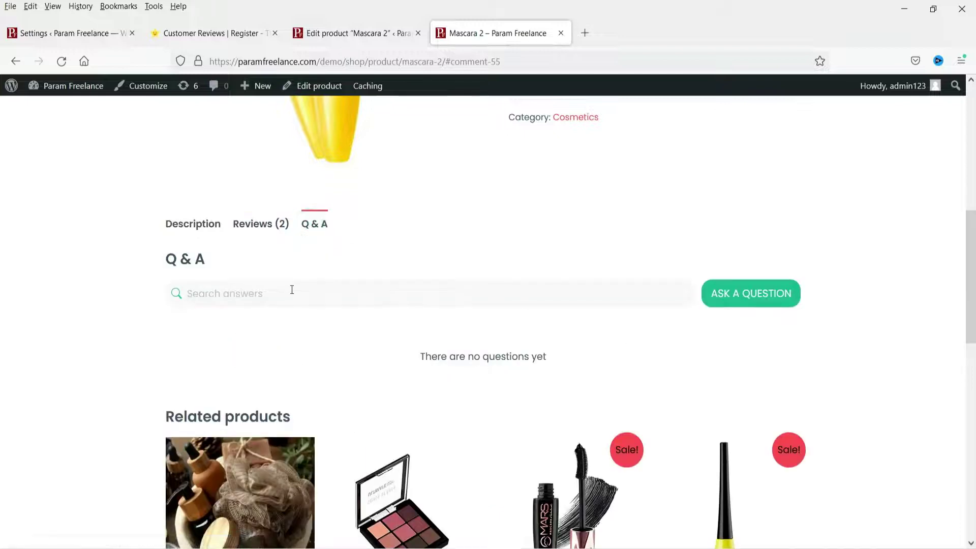
left_click(241, 285)
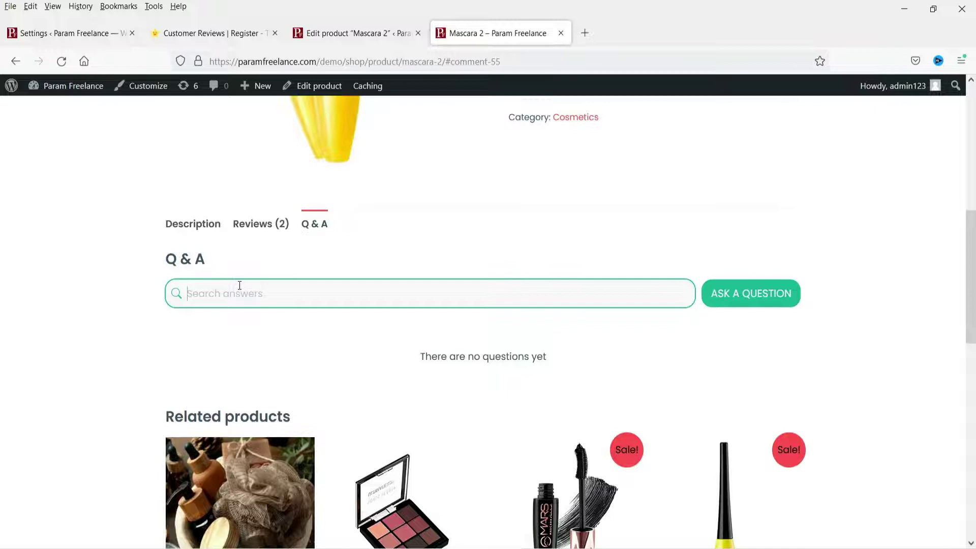
left_click(249, 225)
scroll(712, 305, "down", 3)
Open the Add a review form, choose 5 stars, and try then cancel attaching an image
left_click(477, 332)
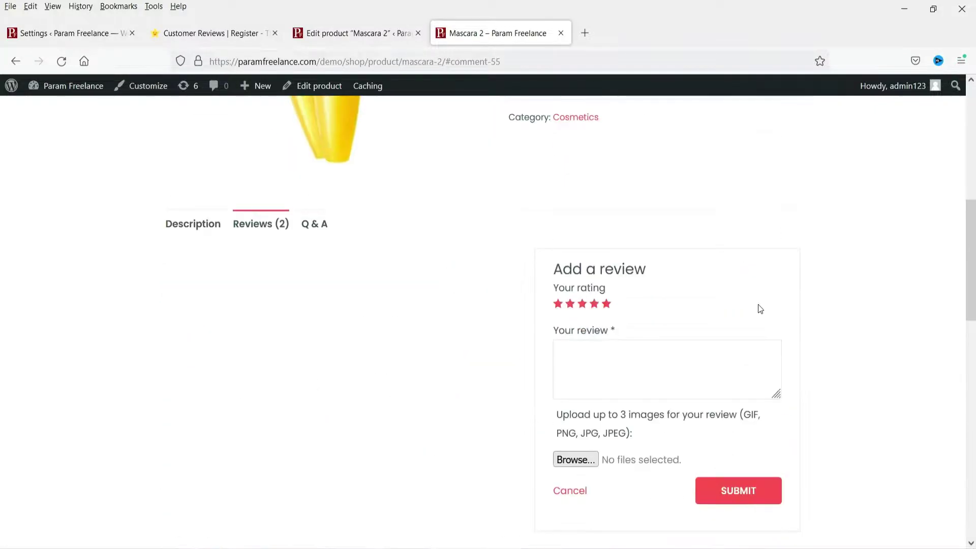
scroll(569, 212, "down", 3)
left_click(607, 165)
left_click(609, 226)
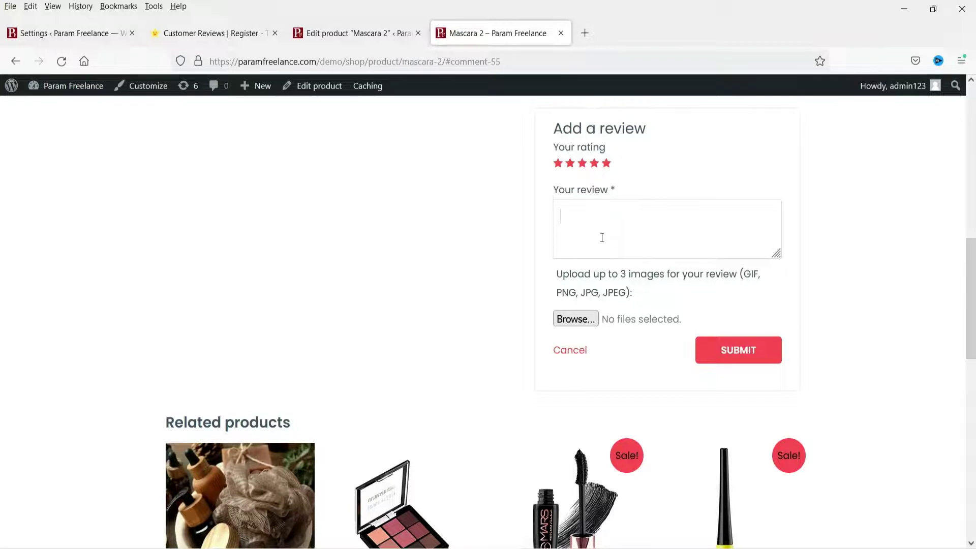
left_click(575, 321)
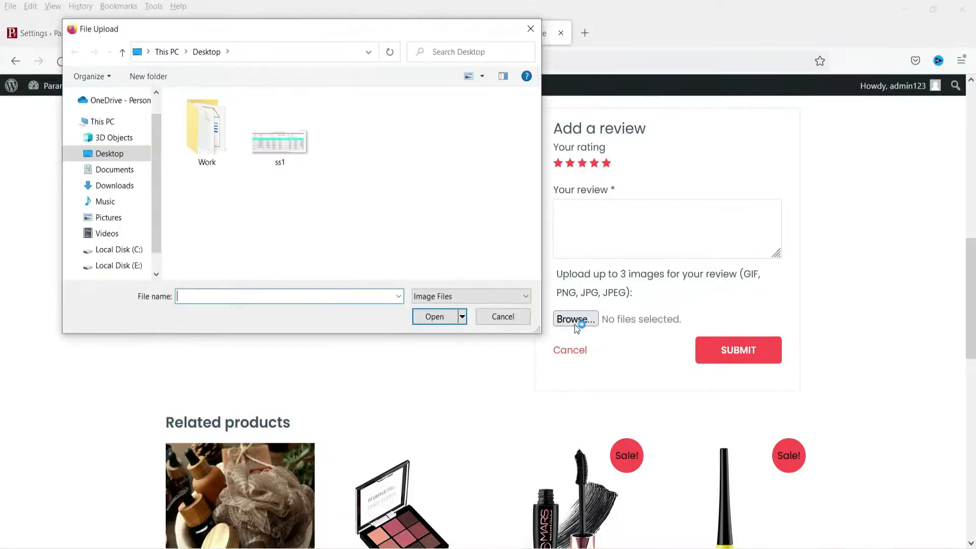
left_click(514, 318)
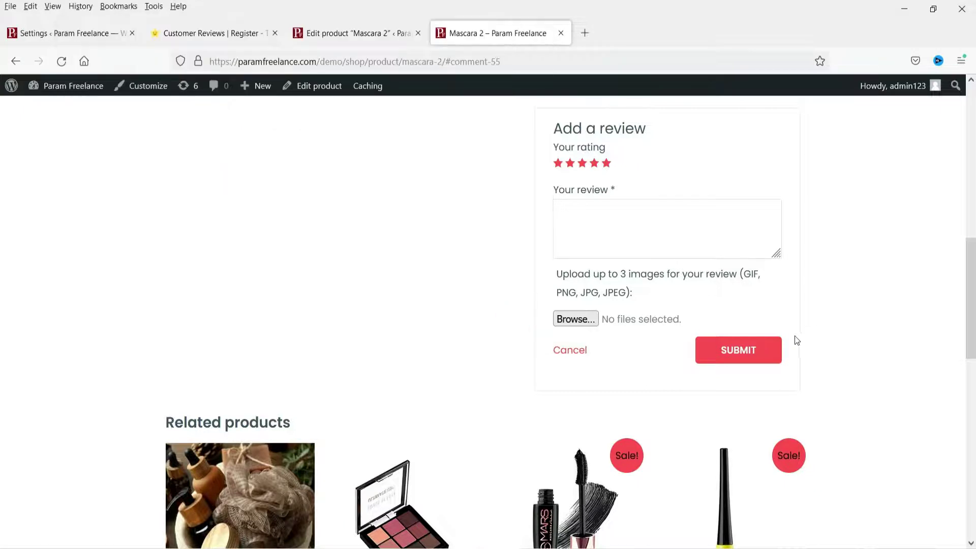
scroll(596, 264, "up", 15)
Close the CusRev tab and open the Review Reminder template from the Emails settings
left_click(199, 32)
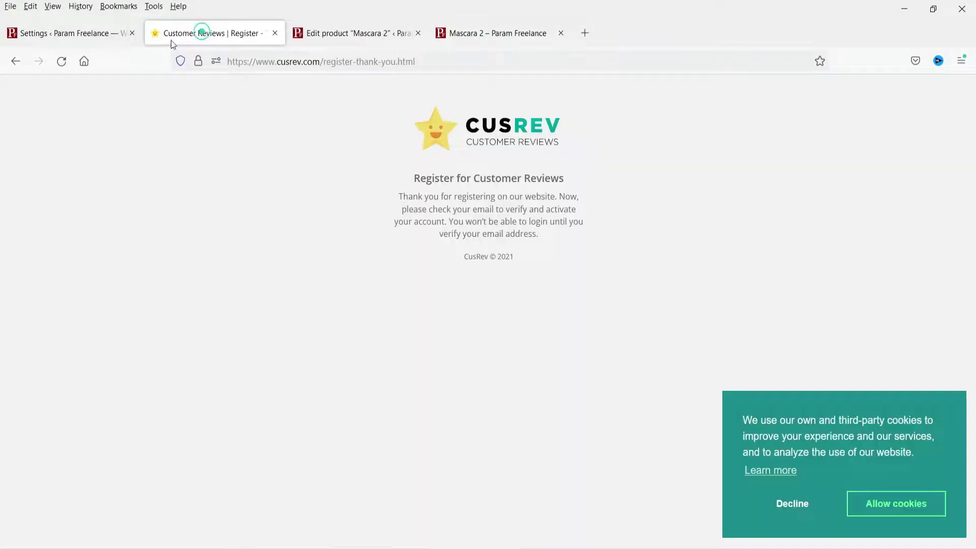
left_click(64, 31)
left_click(275, 33)
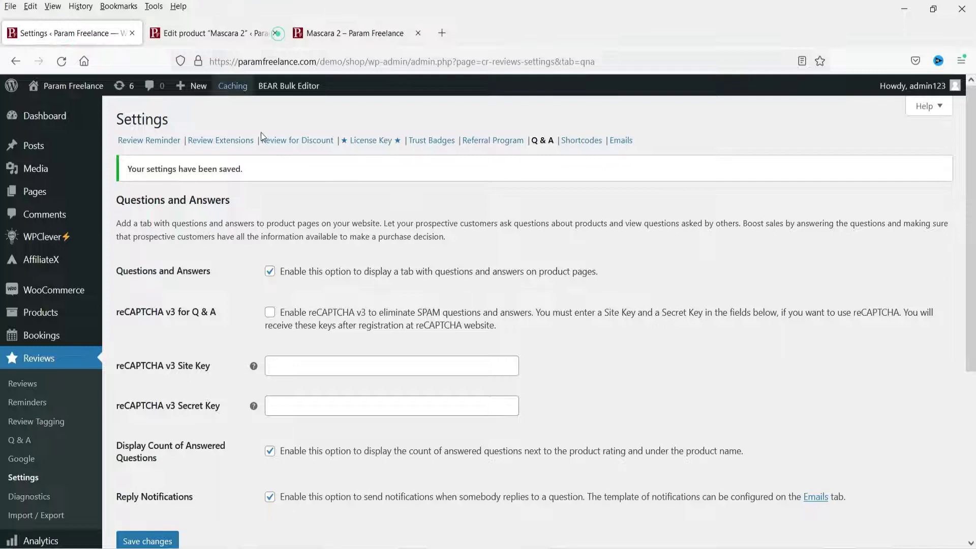
left_click(621, 141)
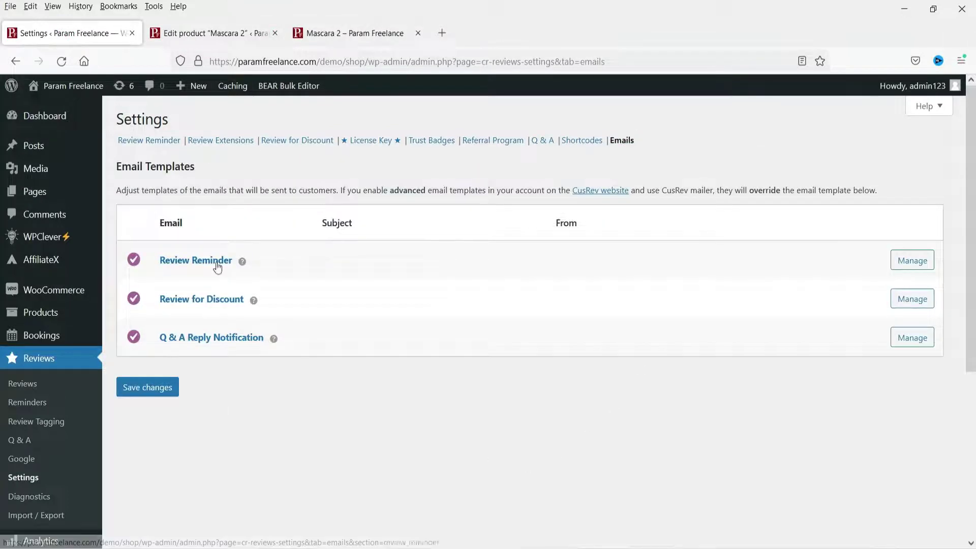
left_click(909, 263)
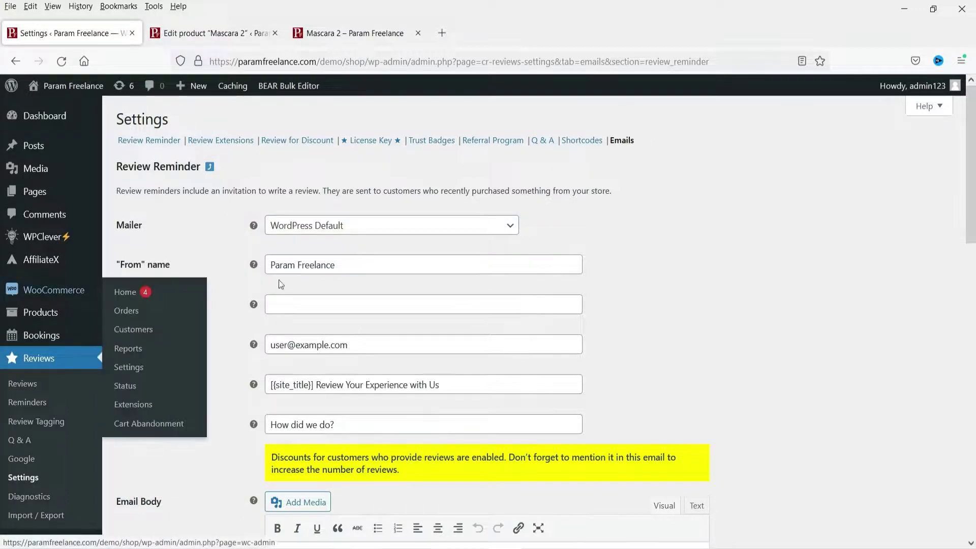
Replace the Review Reminder Reply-To with the suggested support address and save the email settings
left_click(372, 266)
left_click(800, 287)
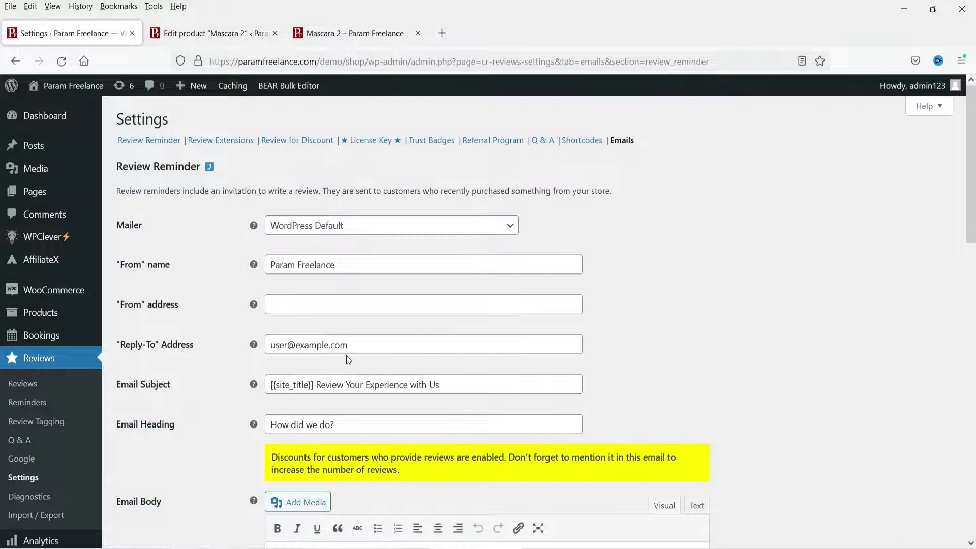
triple_click(362, 345)
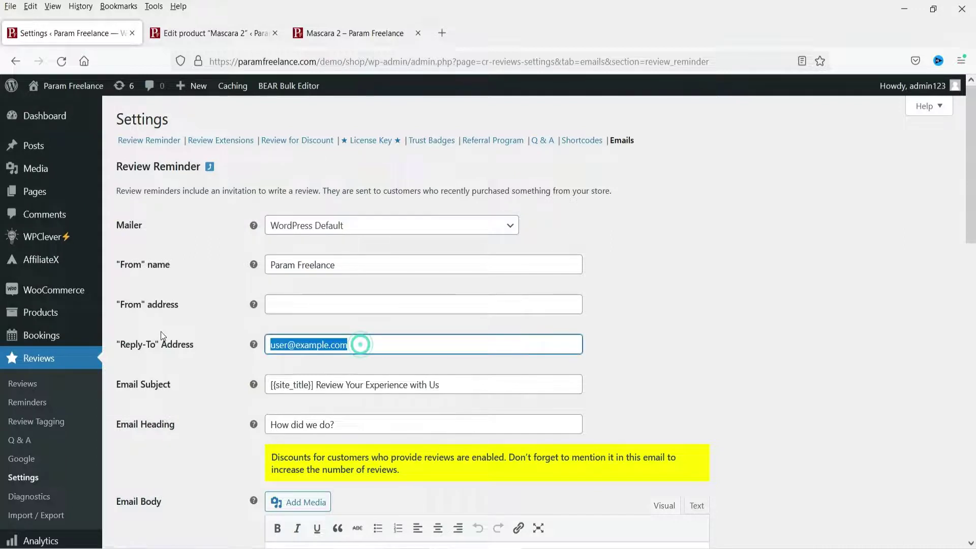
type("support")
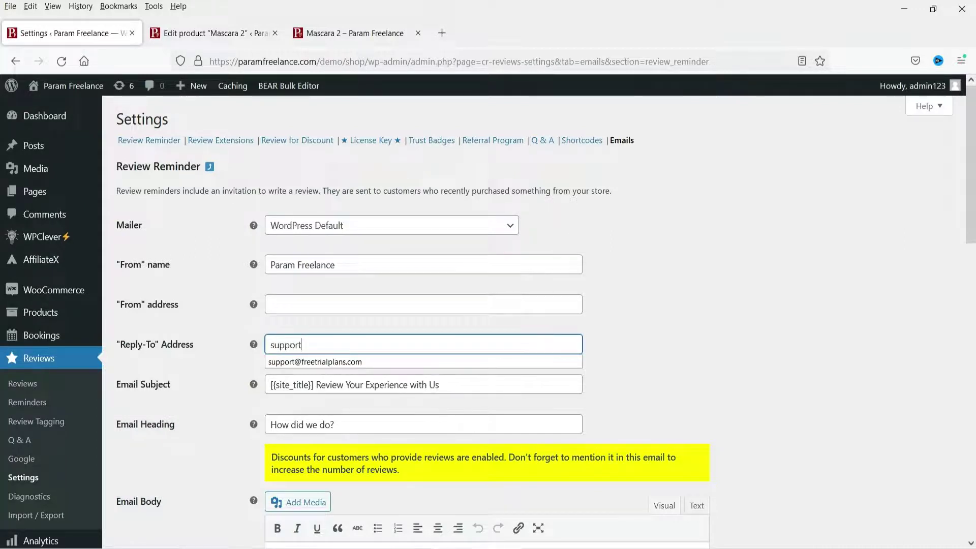
key("Down")
key("Return")
scroll(766, 346, "down", 4)
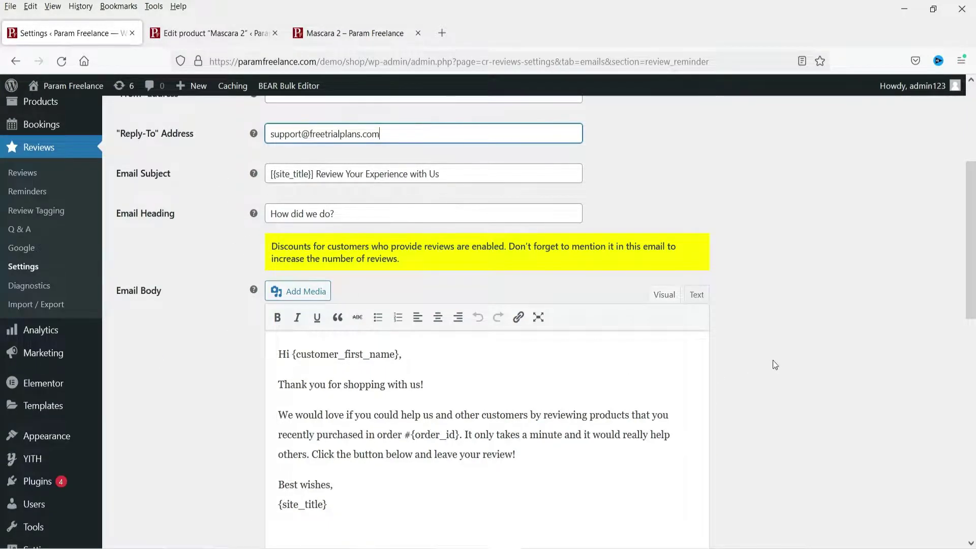
scroll(775, 365, "down", 2)
scroll(412, 365, "down", 4)
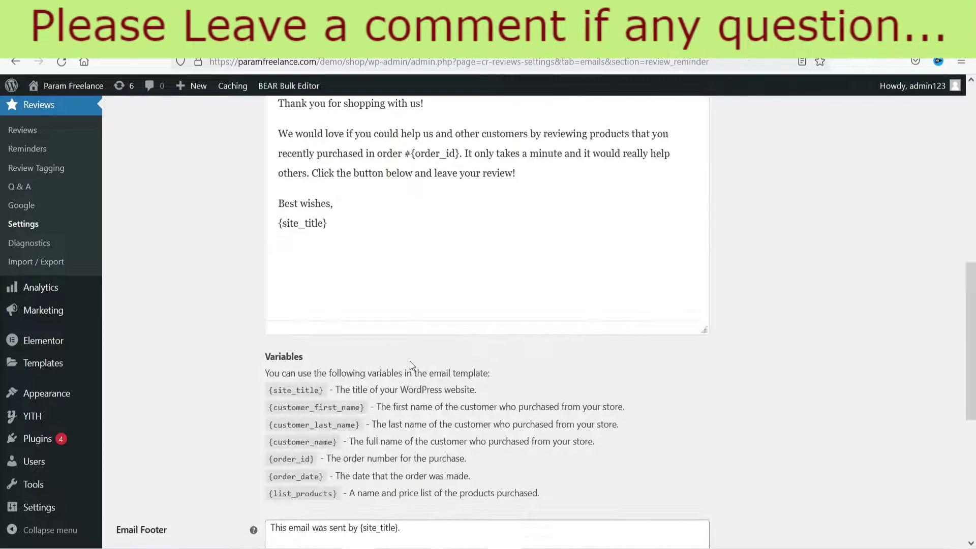
scroll(412, 365, "down", 4)
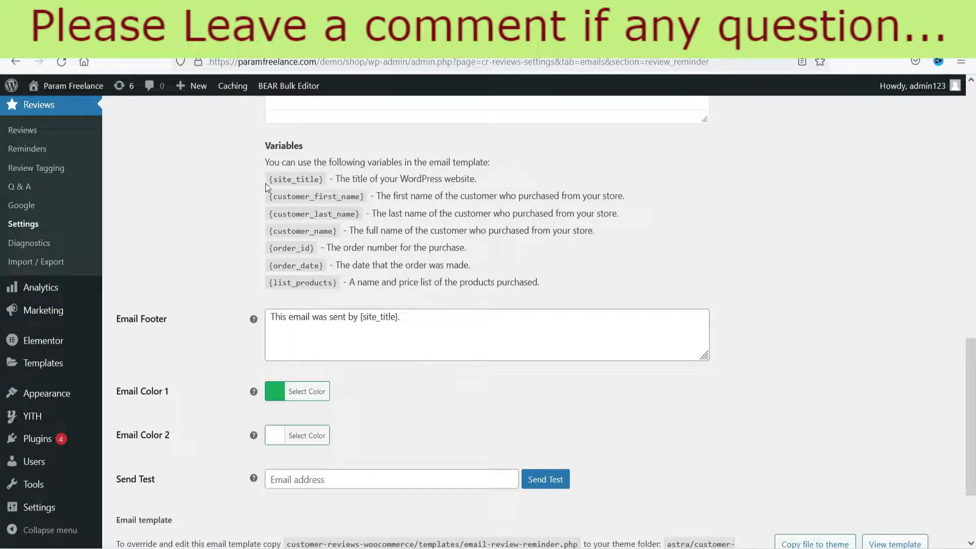
scroll(664, 336, "down", 2)
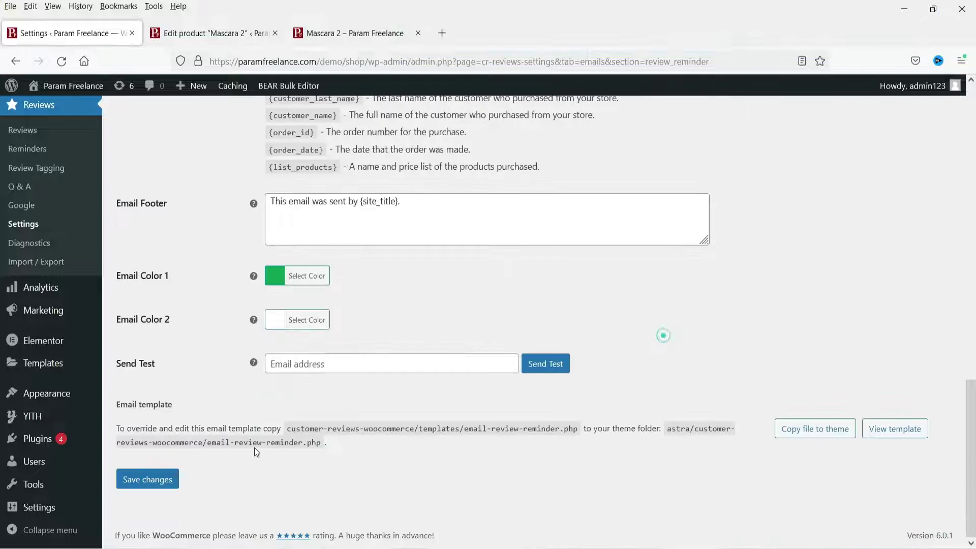
left_click(156, 482)
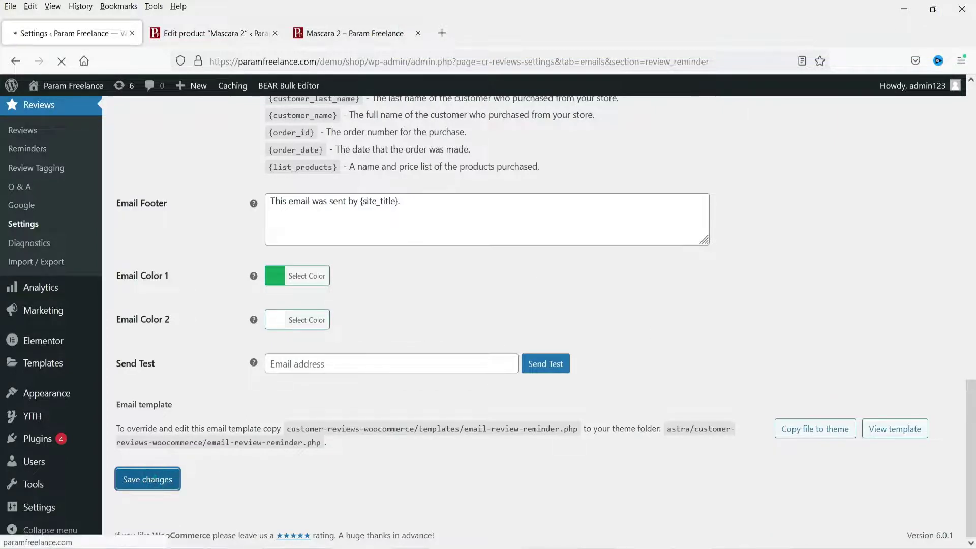
scroll(737, 309, "up", 10)
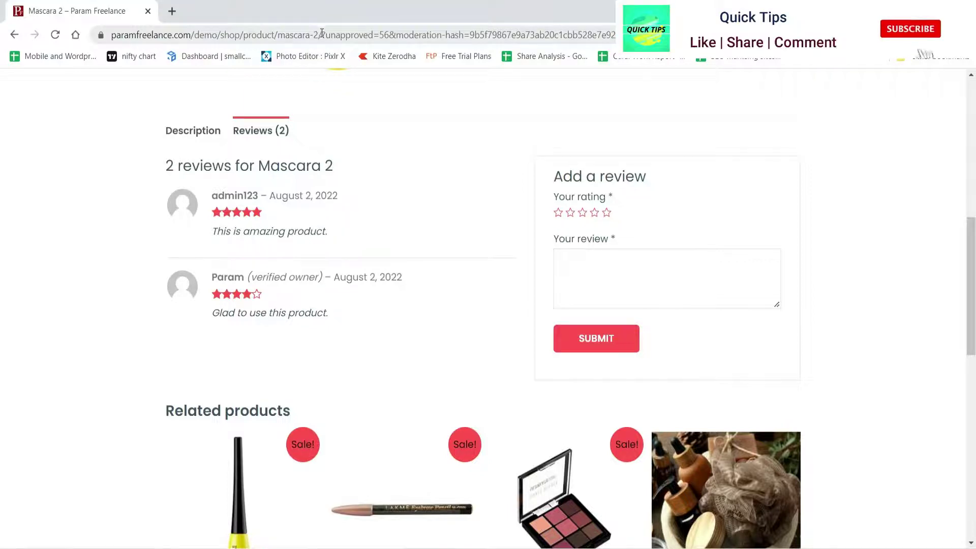
Reload the Mascara 2 product page without the ?unapproved query in its address
left_click_drag(612, 34, 321, 32)
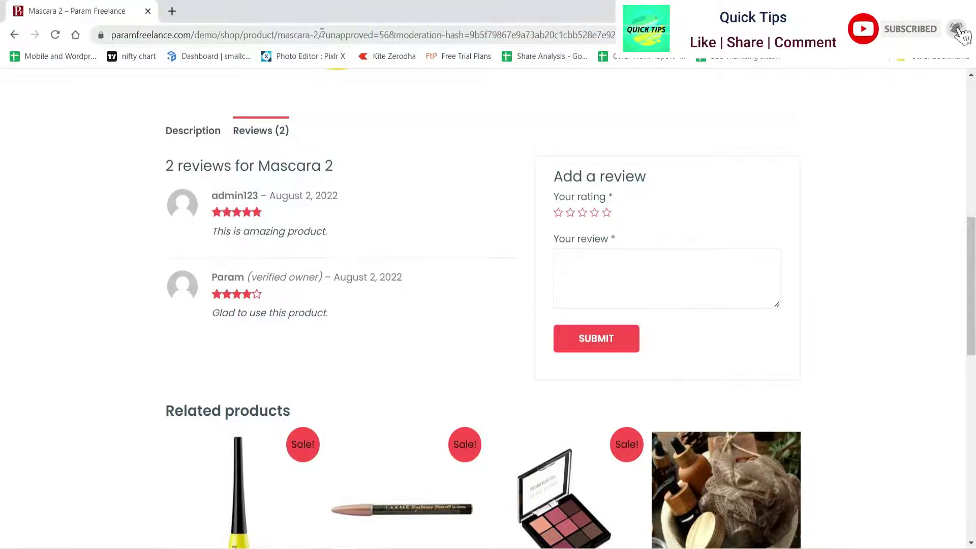
key("Delete")
key("Return")
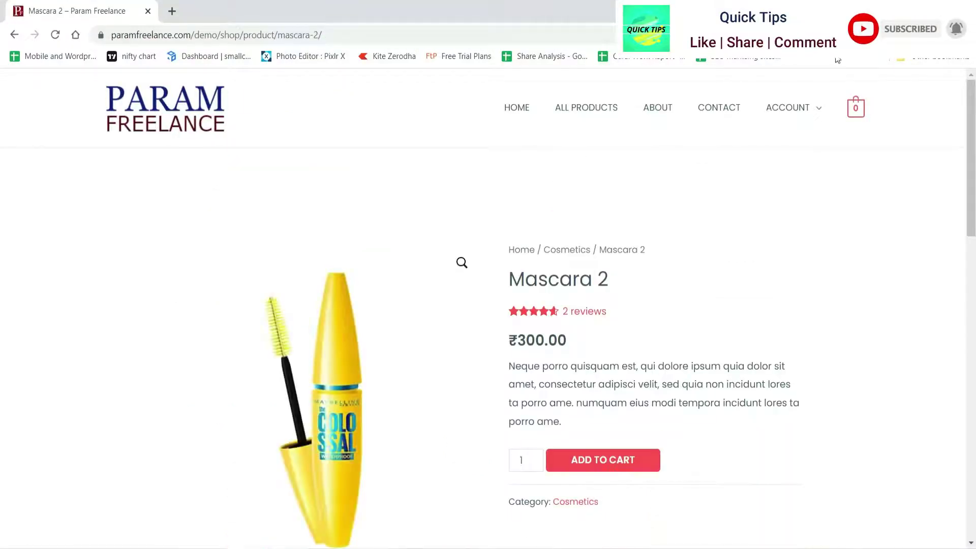
scroll(650, 308, "down", 5)
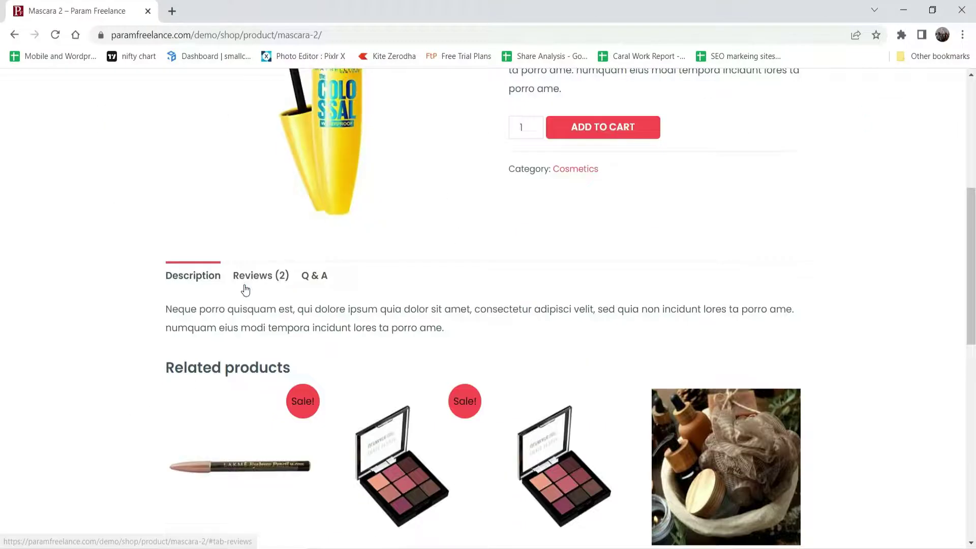
In the Reviews (2) section, like both reviews so they show 2 and 1 likes
left_click(247, 288)
scroll(634, 325, "down", 5)
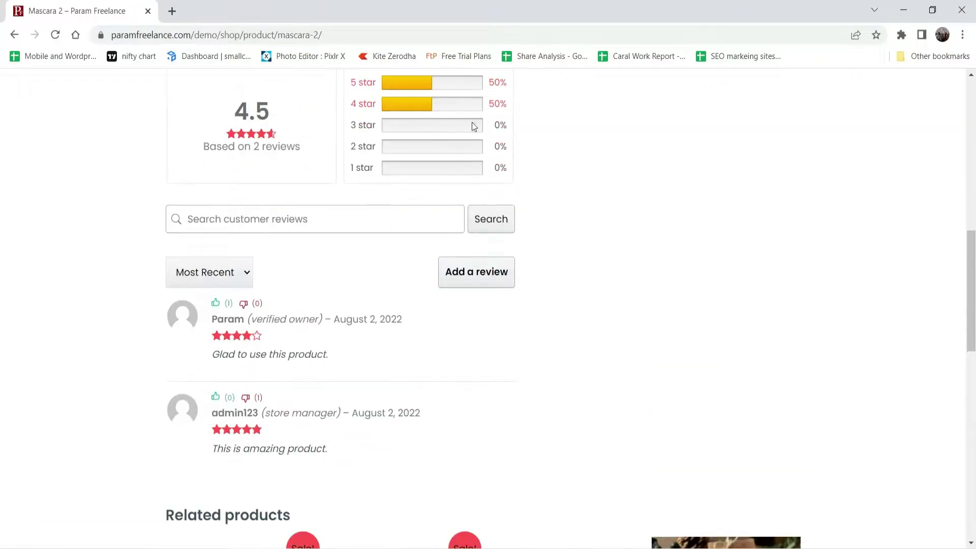
left_click(218, 400)
left_click(219, 402)
left_click(218, 307)
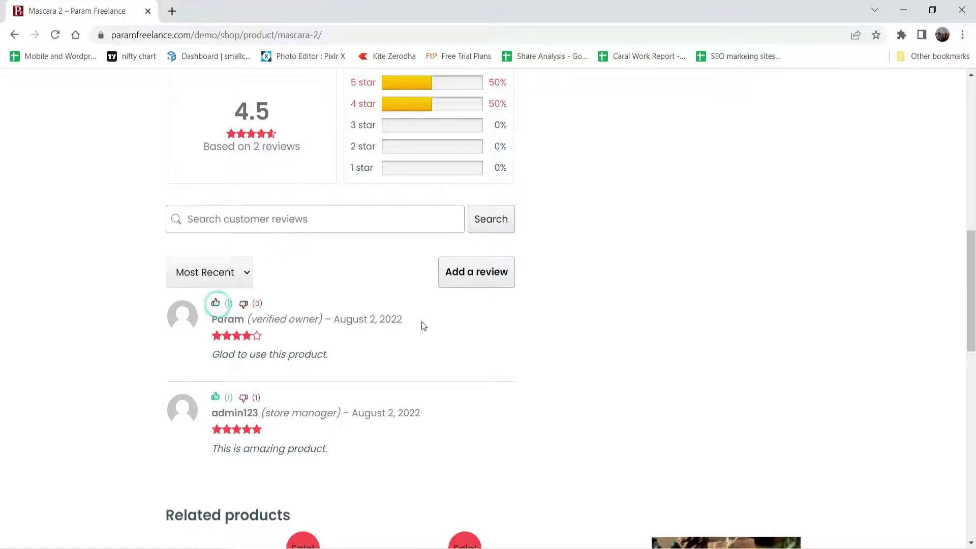
scroll(630, 326, "up", 3)
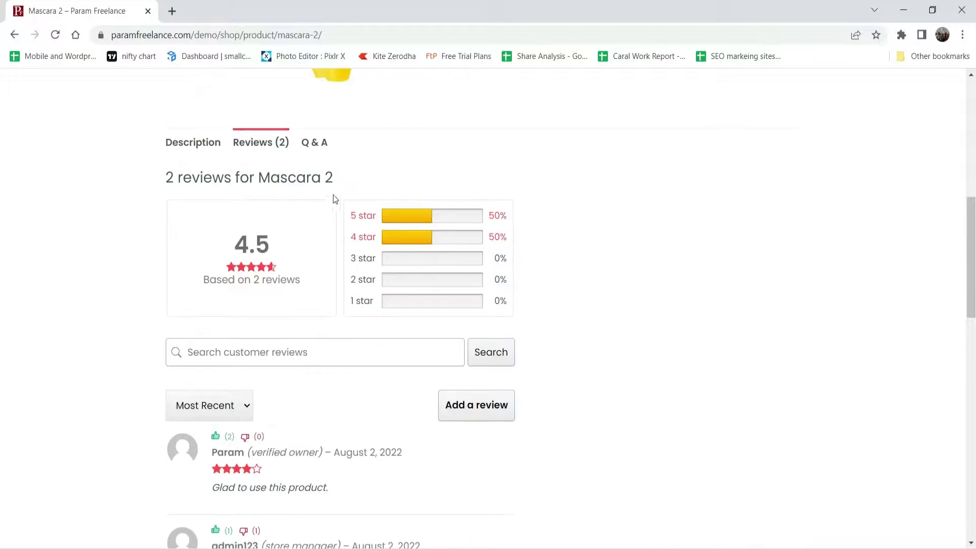
left_click(315, 143)
Ask 'What is size of products' in Mascara 2's Q & A section and submit it
left_click(255, 211)
type("what")
key("Return")
type("is size of products")
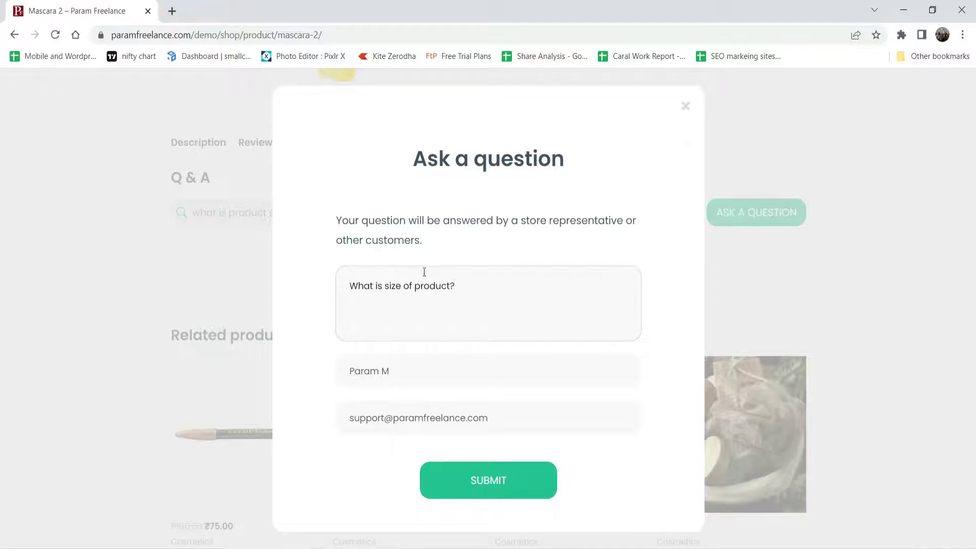
left_click(488, 482)
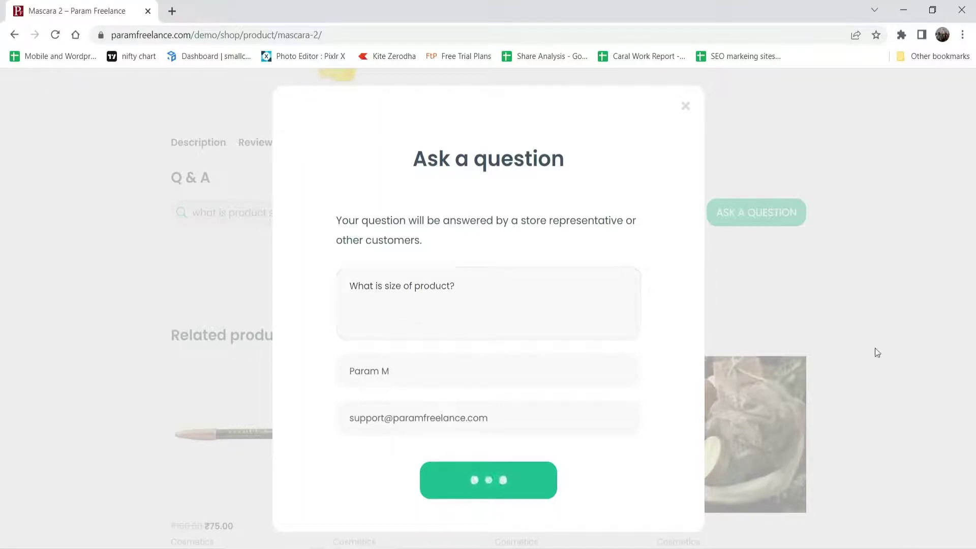
left_click(500, 377)
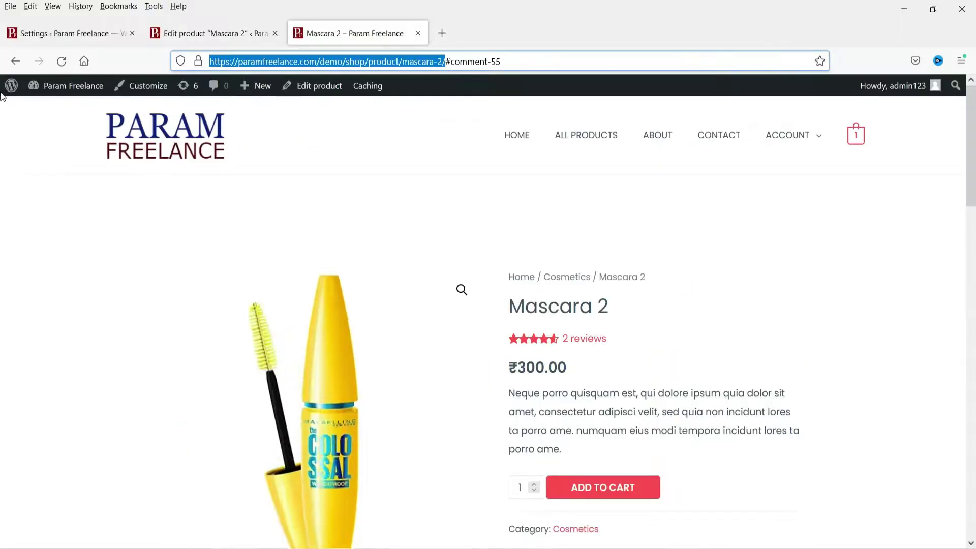
In the admin, open the Reviews > Q & A list showing the pending size question
left_click(43, 36)
scroll(216, 211, "down", 4)
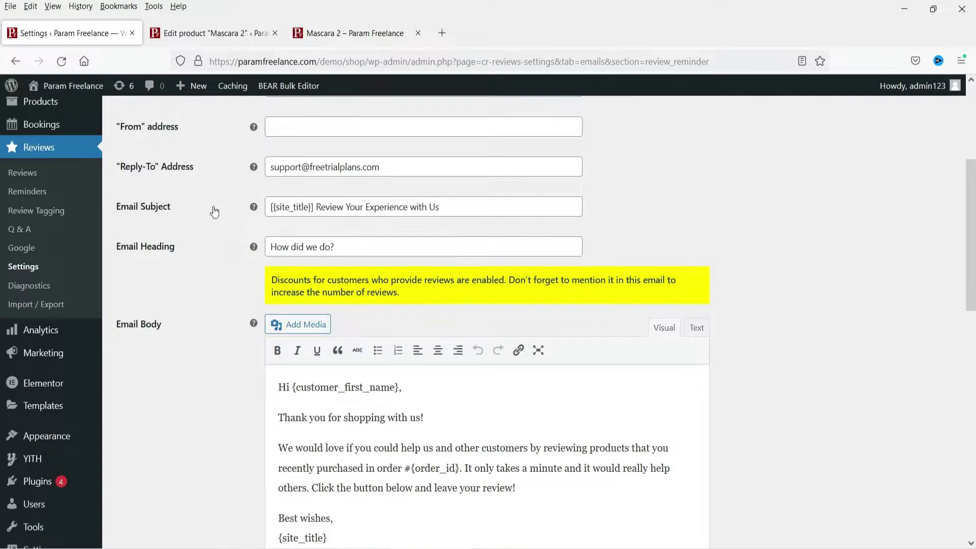
left_click(32, 174)
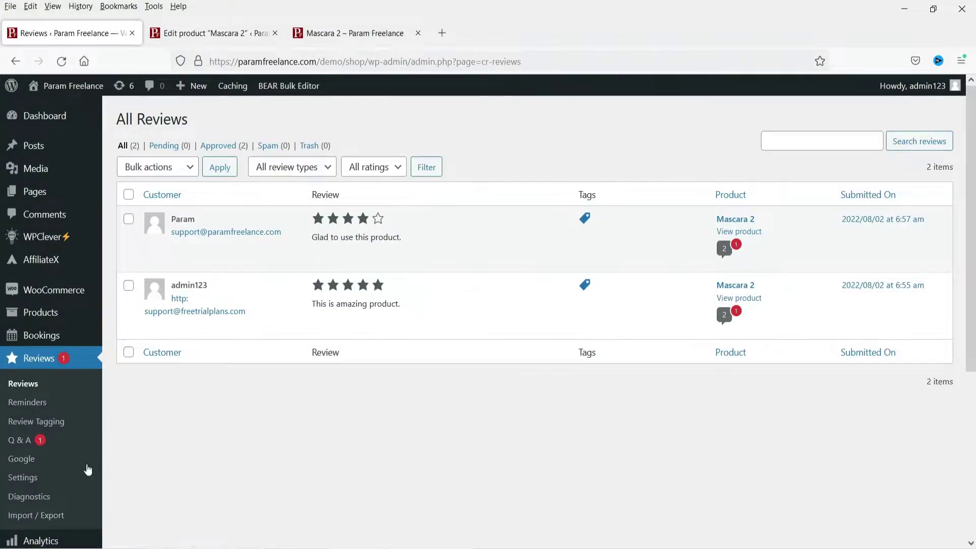
left_click(19, 441)
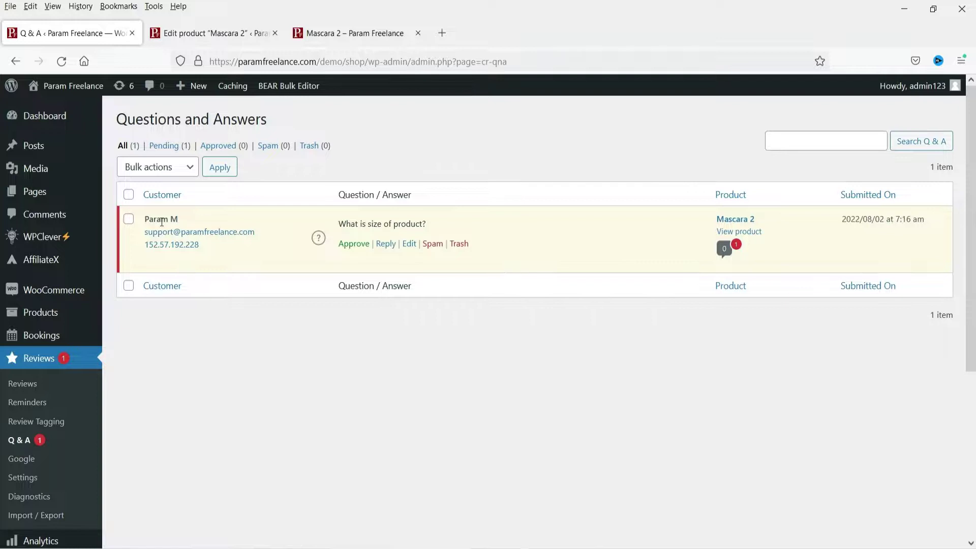
Approve the Mascara 2 size question and post the reply '50ml'
left_click(350, 245)
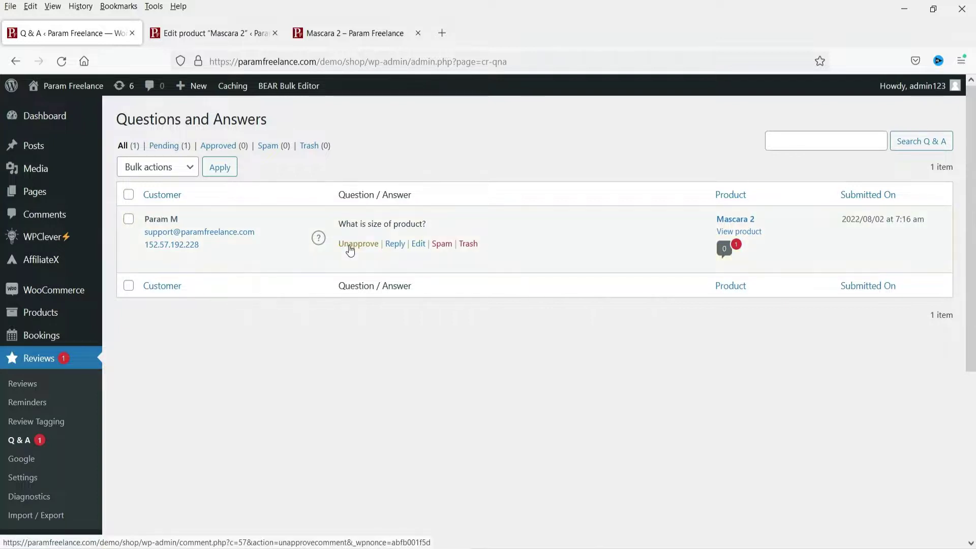
left_click(396, 244)
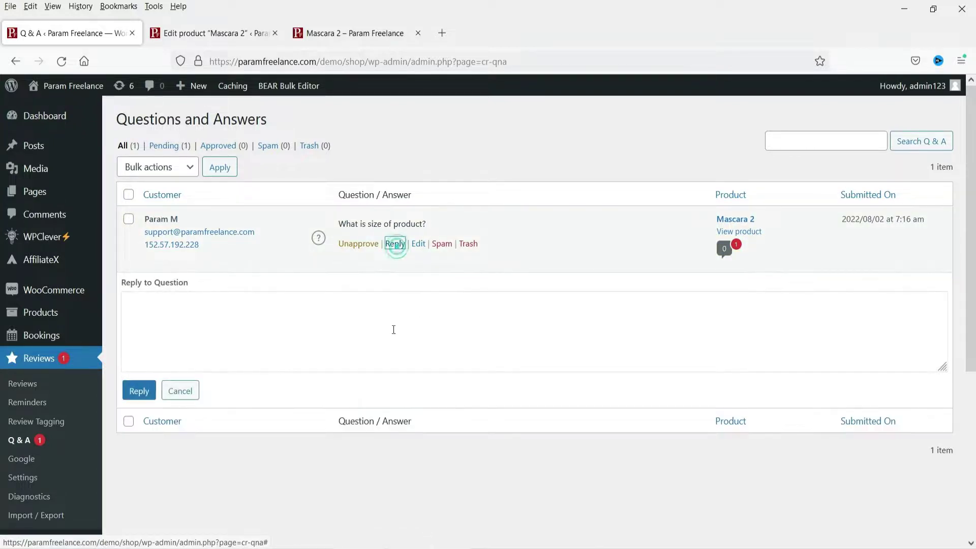
left_click(323, 324)
type("50ml")
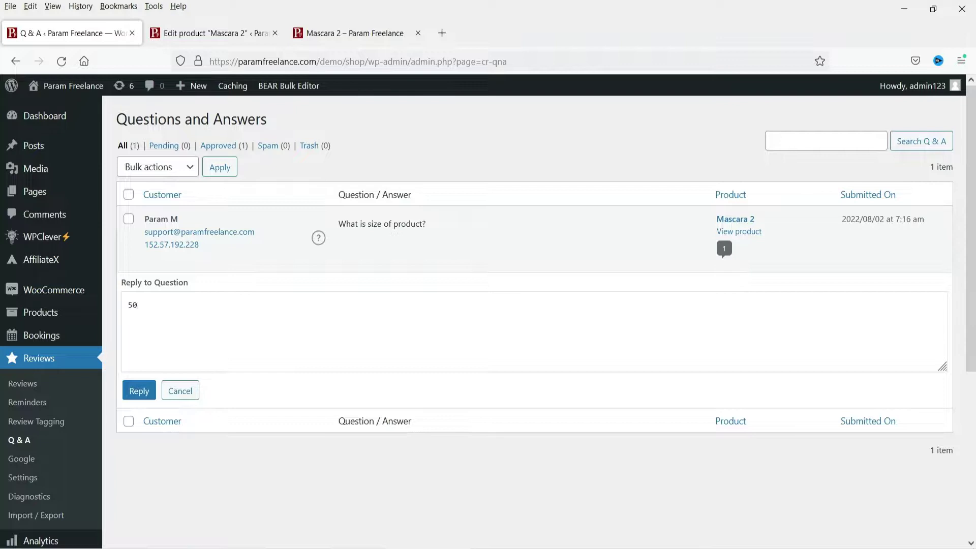
left_click(139, 396)
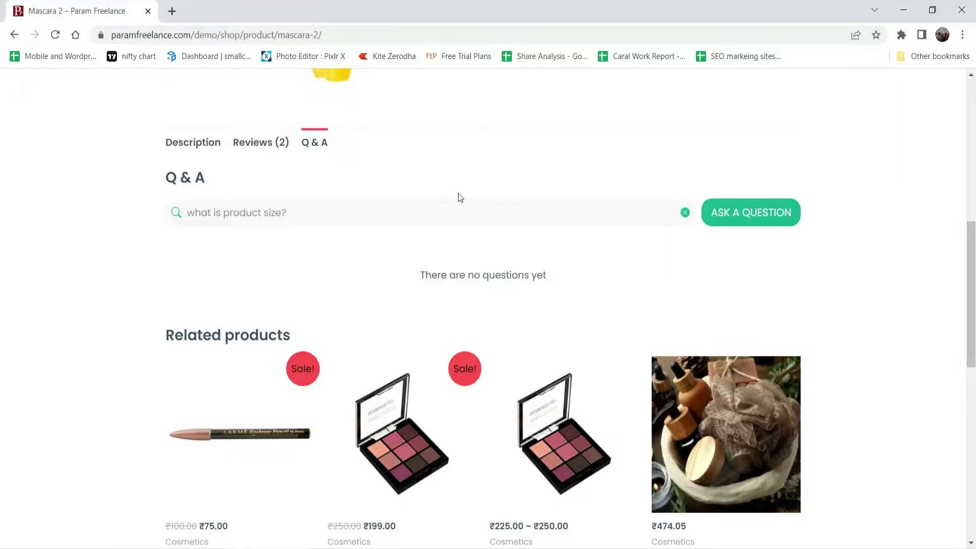
scroll(458, 194, "up", 2)
Reload Mascara 2's page and check that the Q & A (1) tab shows the 50ml answer
key("F5")
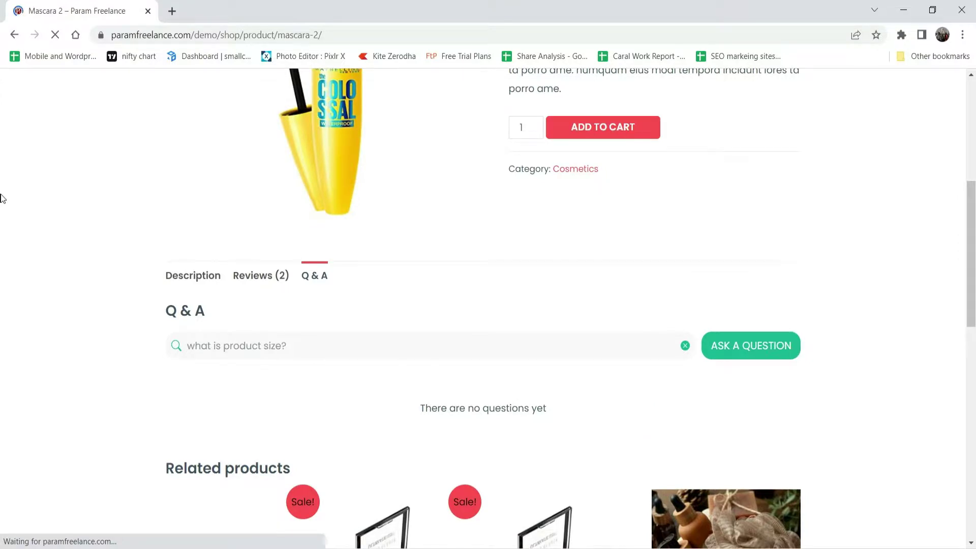
left_click(318, 279)
scroll(423, 293, "down", 4)
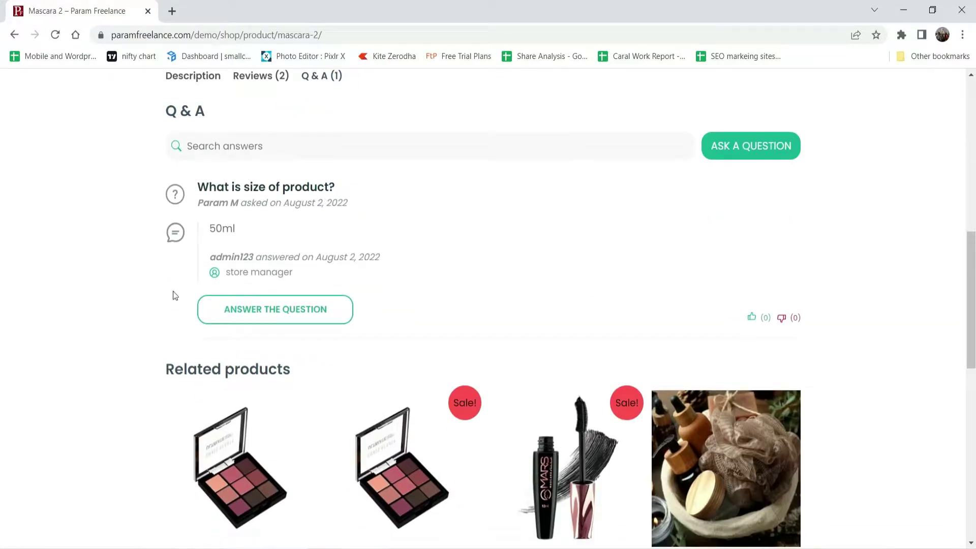
scroll(175, 295, "up", 8)
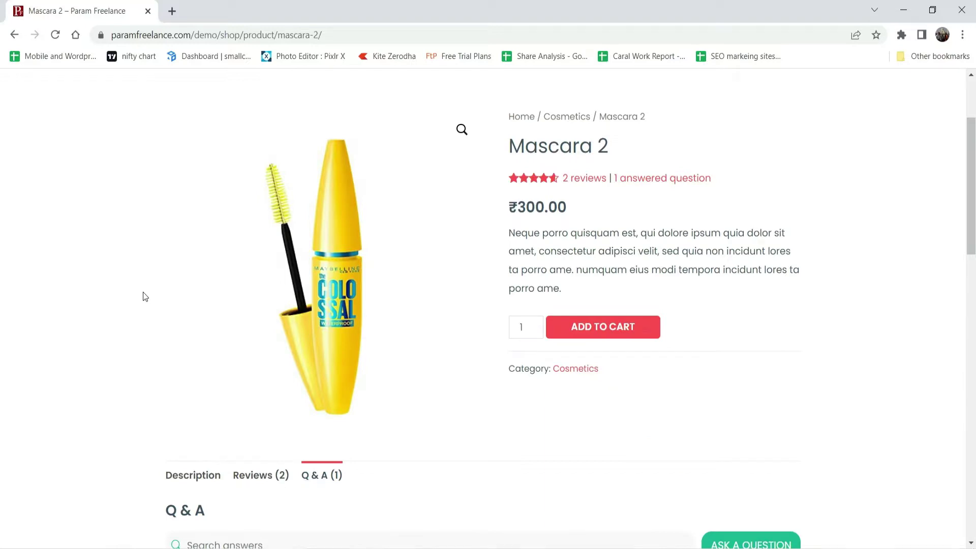